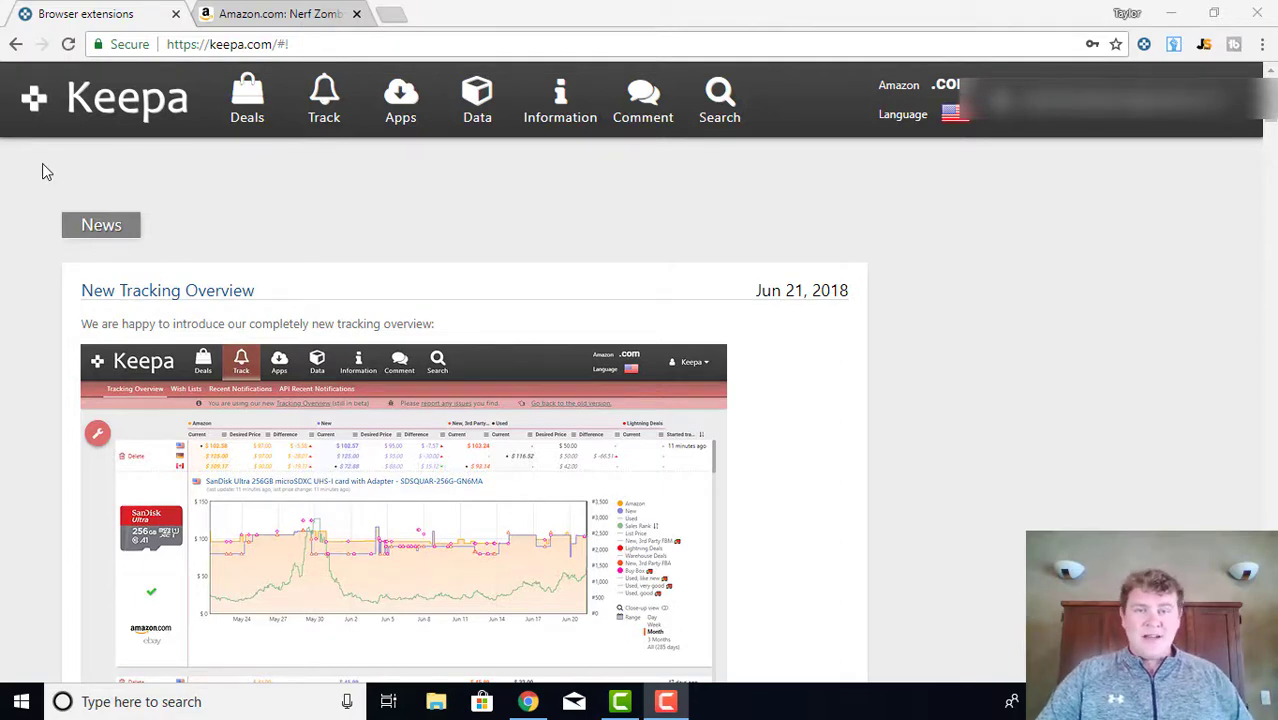
- Open Keepa's browser extensions page, and bring up the Keepa price history box on the Amazon Nerf Sledgefire Blaster page
click(404, 110)
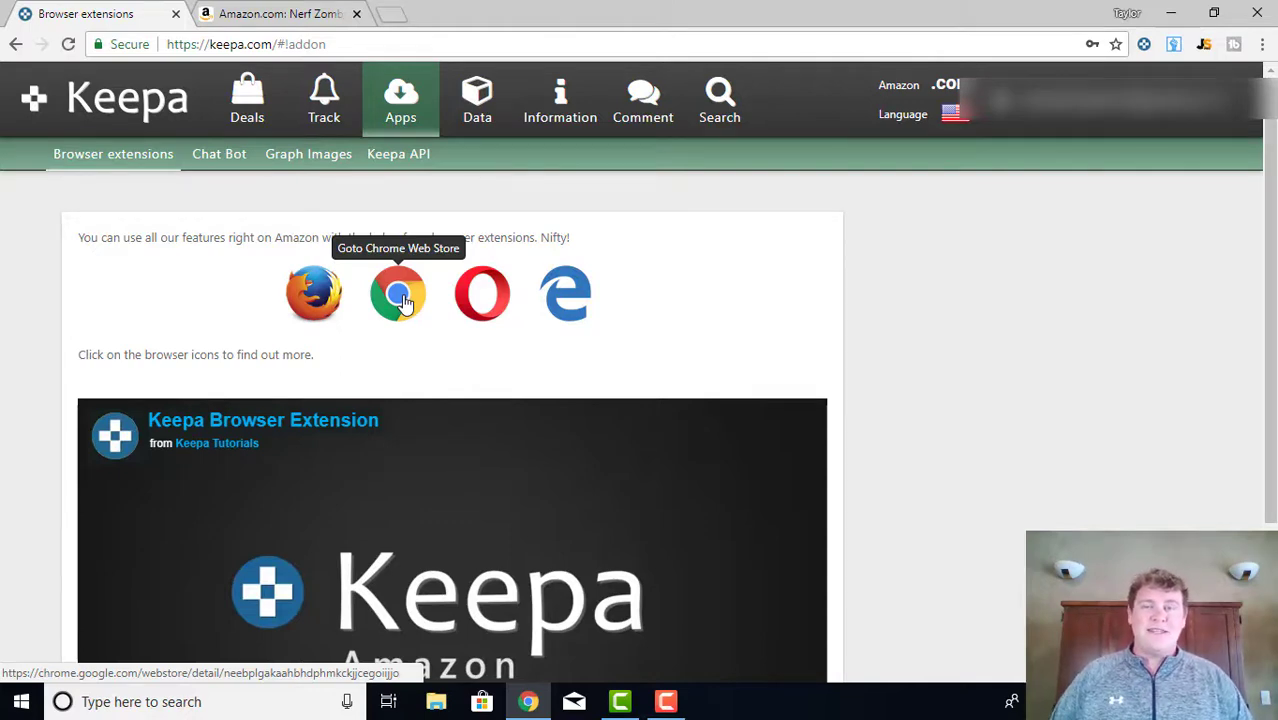
click(262, 14)
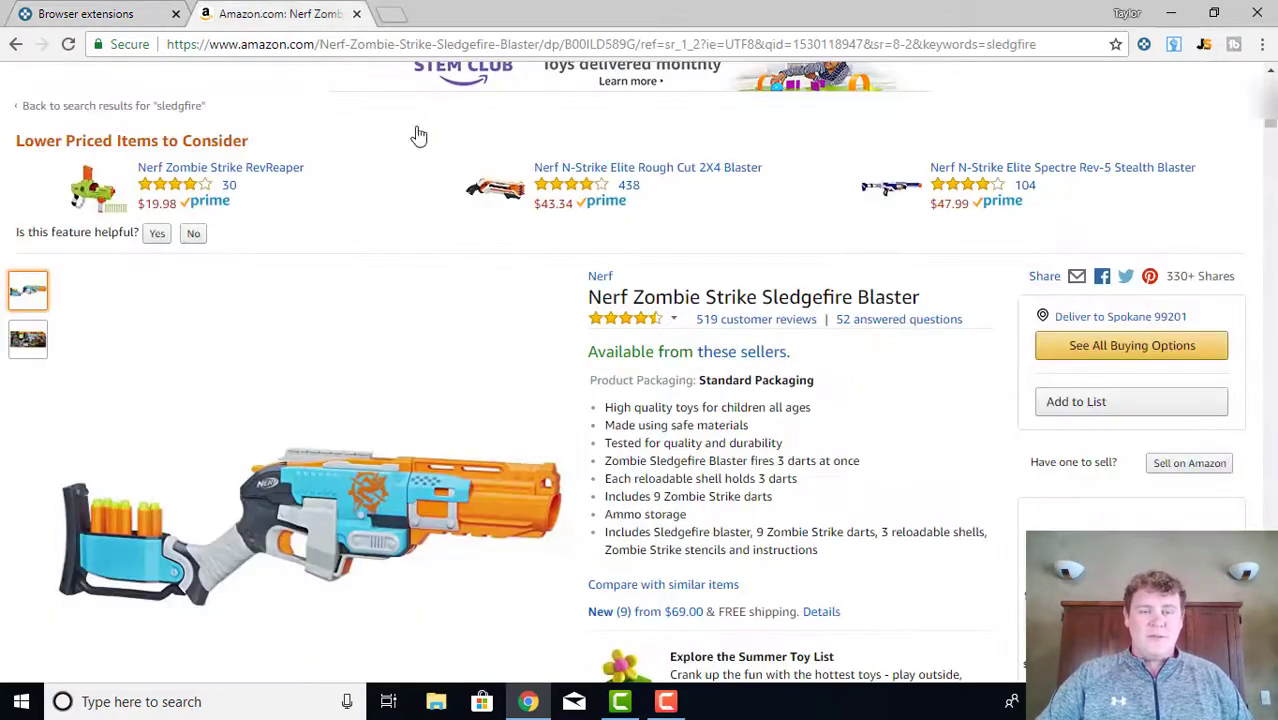
scroll(660, 287, up, 2)
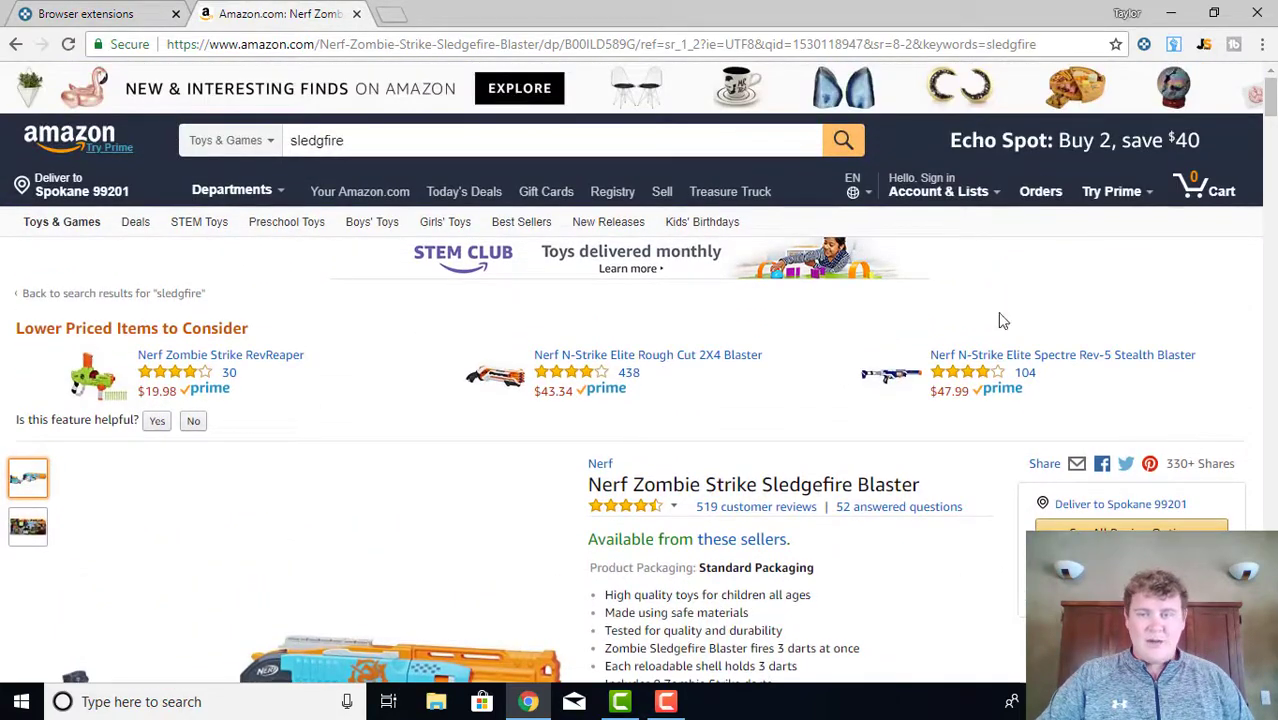
scroll(910, 374, down, 2)
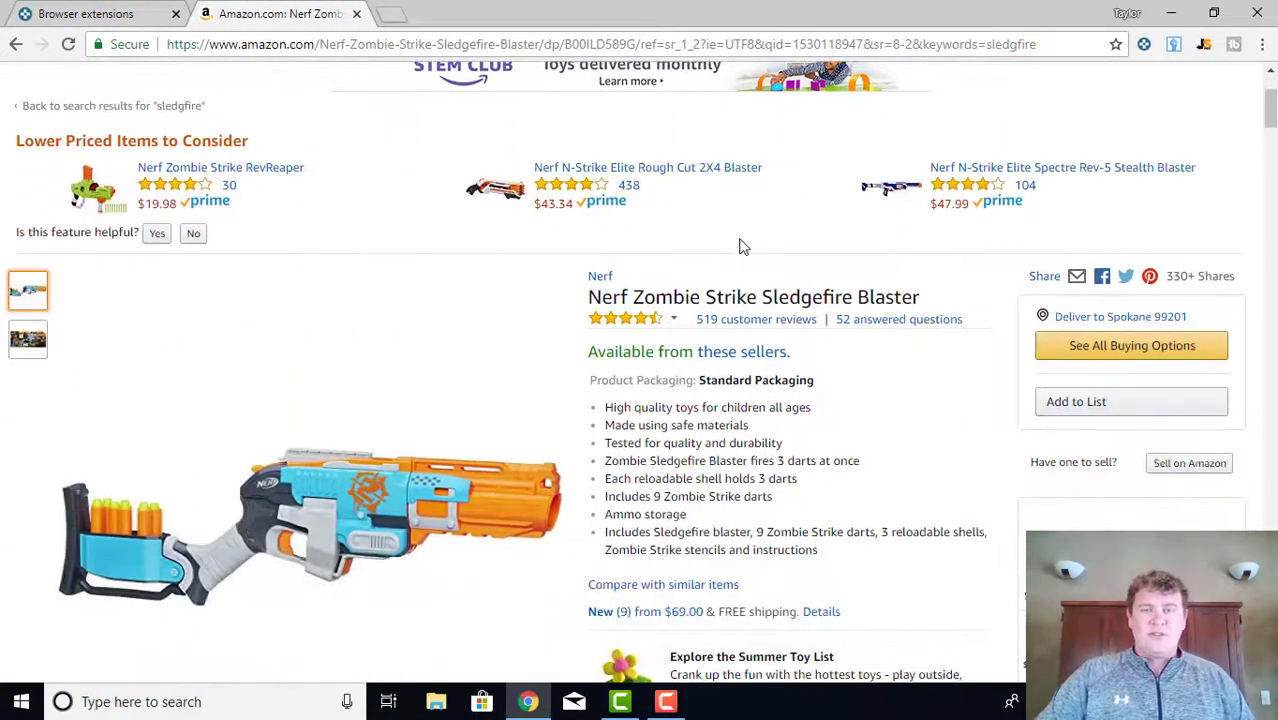
scroll(660, 260, down, 1)
scroll(625, 256, down, 2)
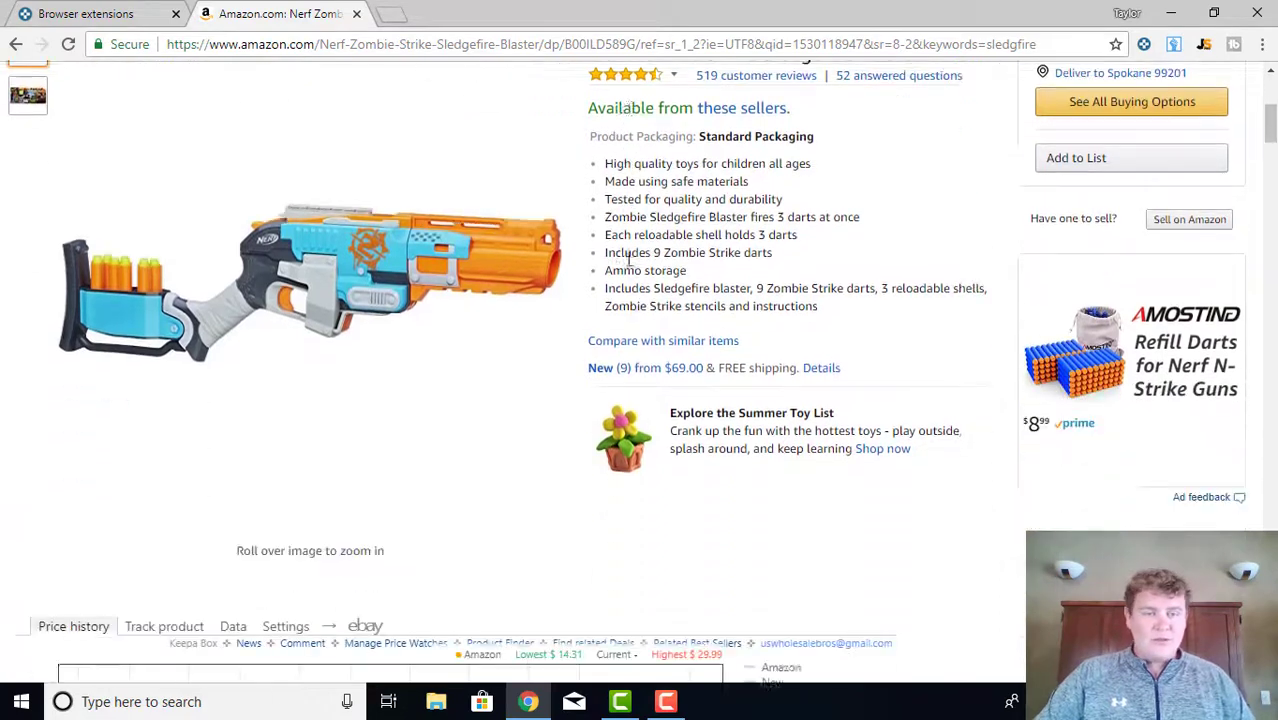
scroll(628, 258, down, 4)
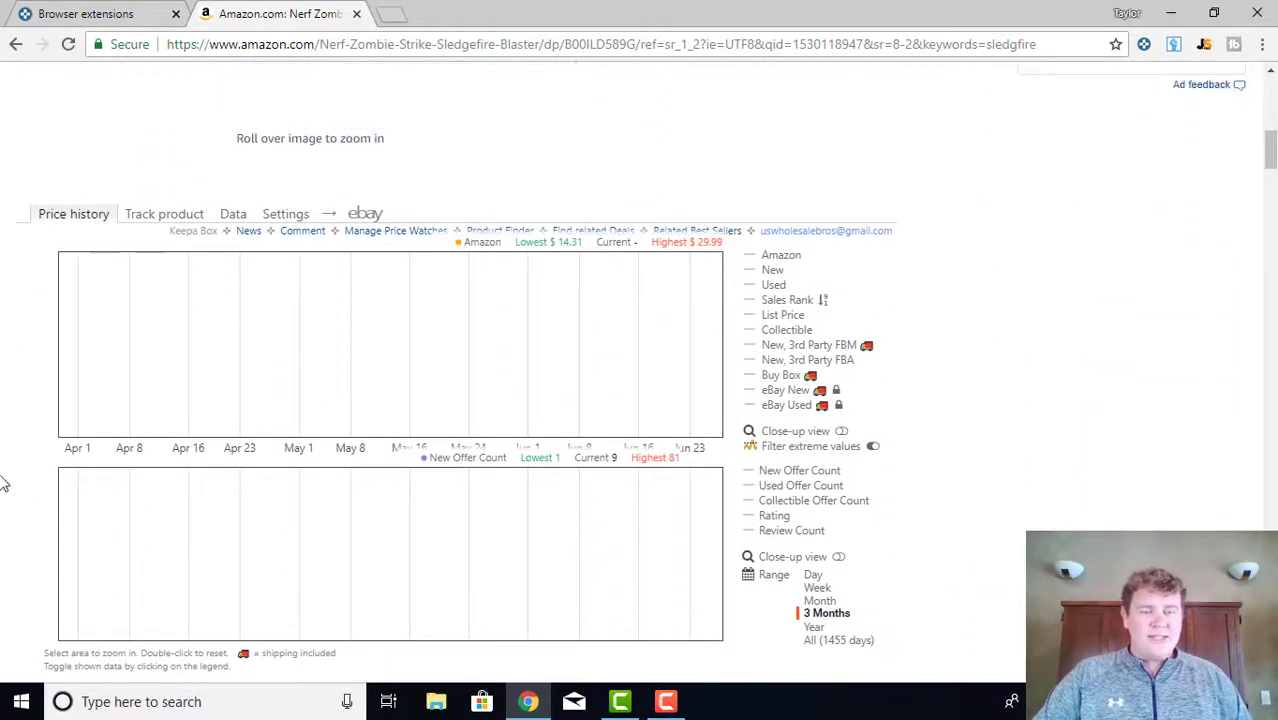
scroll(1052, 375, down, 1)
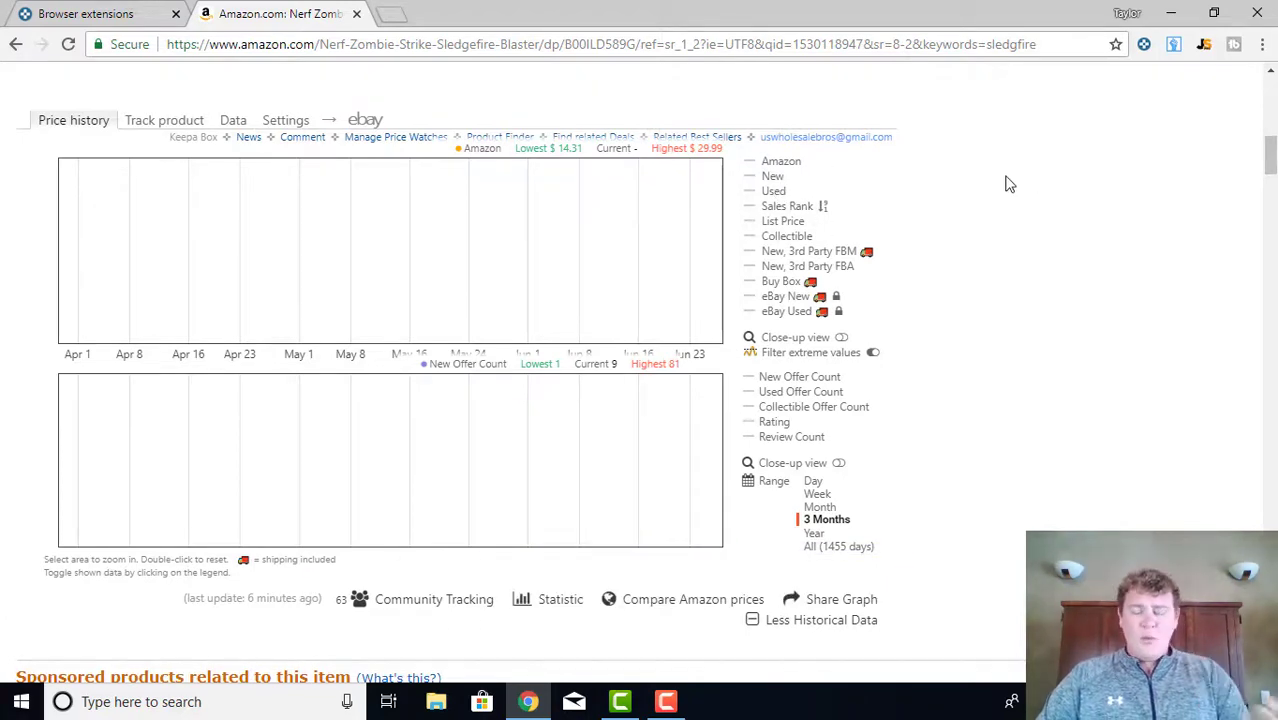
- Show the Amazon price series on the Keepa price history chart
mouse_move(803, 172)
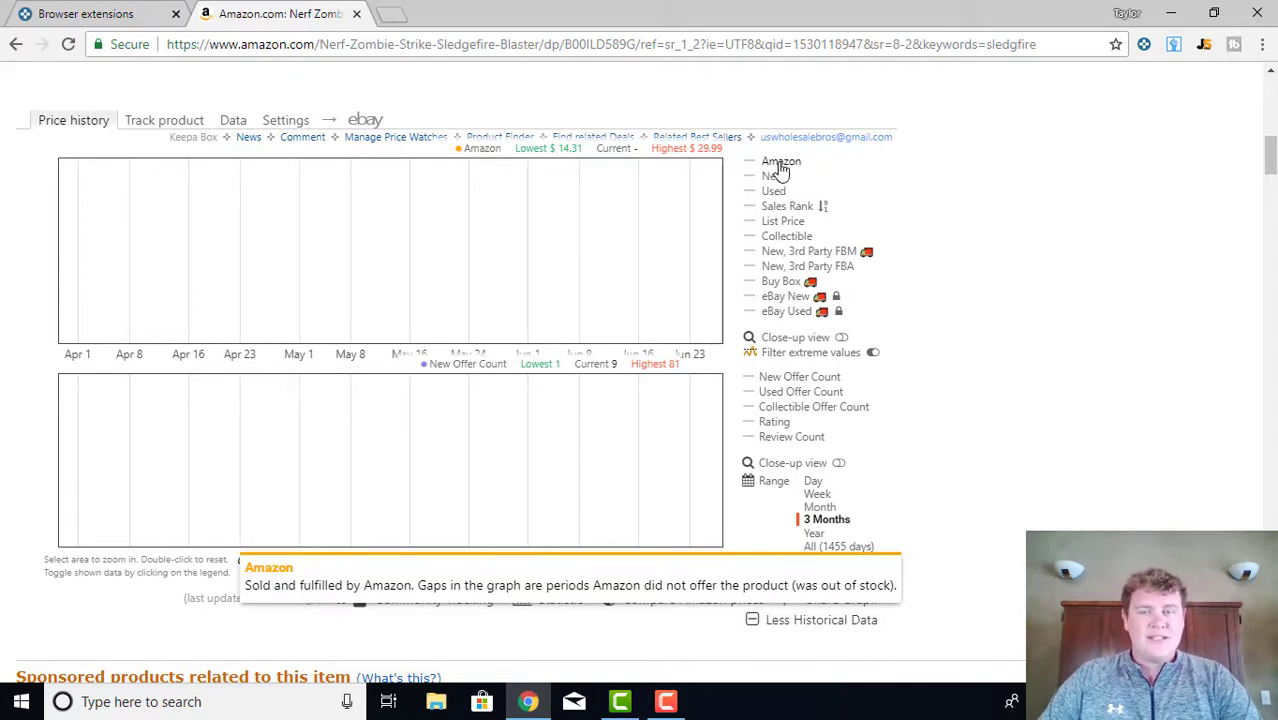
click(781, 163)
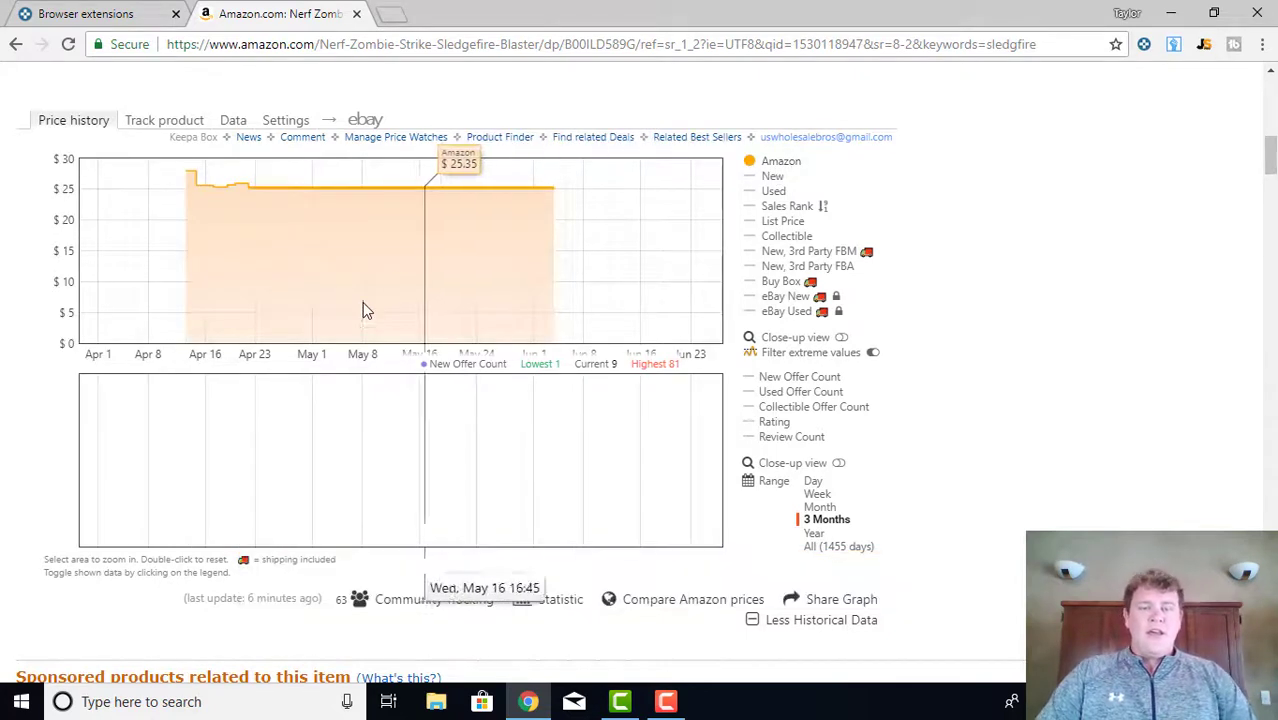
scroll(330, 340, up, 2)
scroll(300, 390, down, 1)
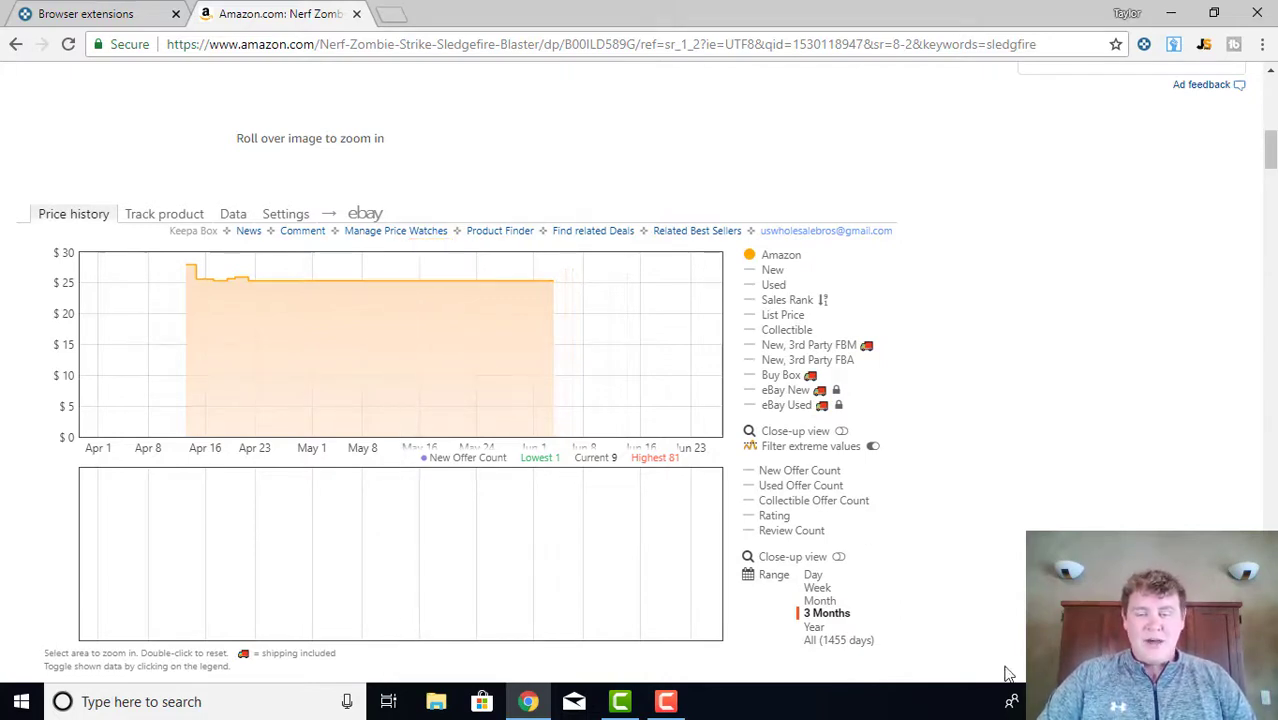
- Widen the price history chart's range to Year and on to All (1455 days)
click(818, 628)
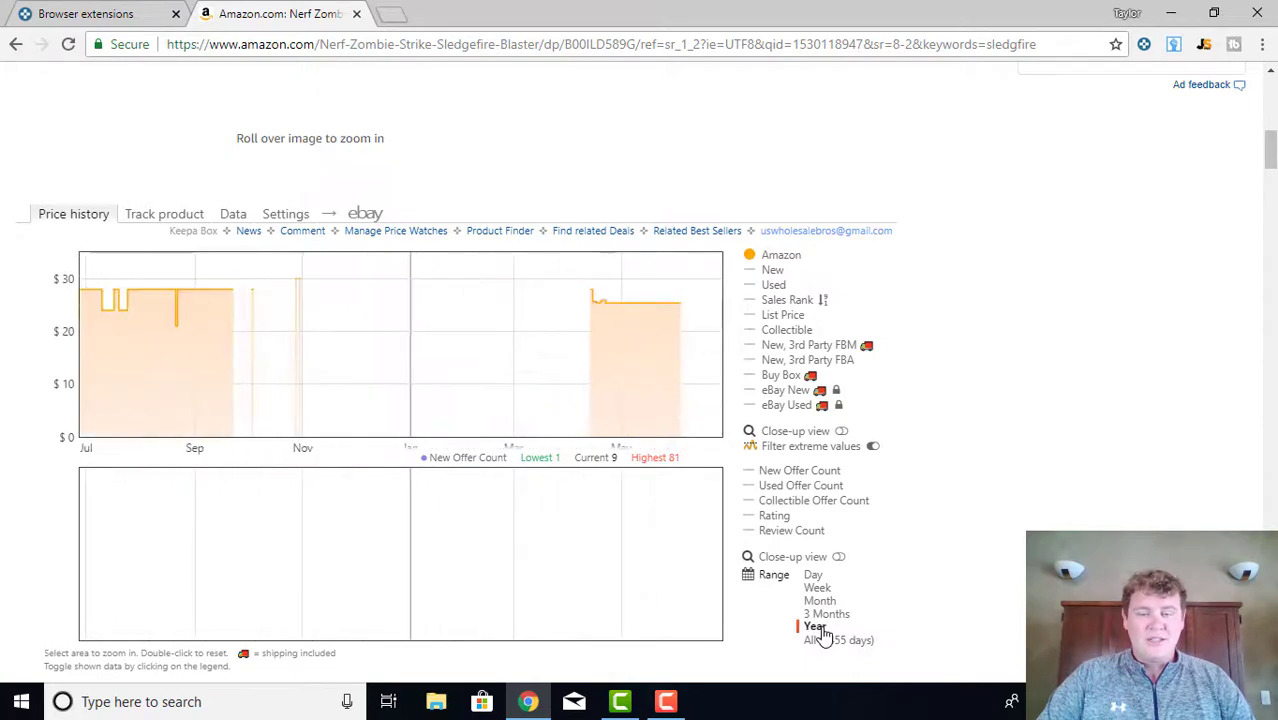
scroll(825, 651, down, 1)
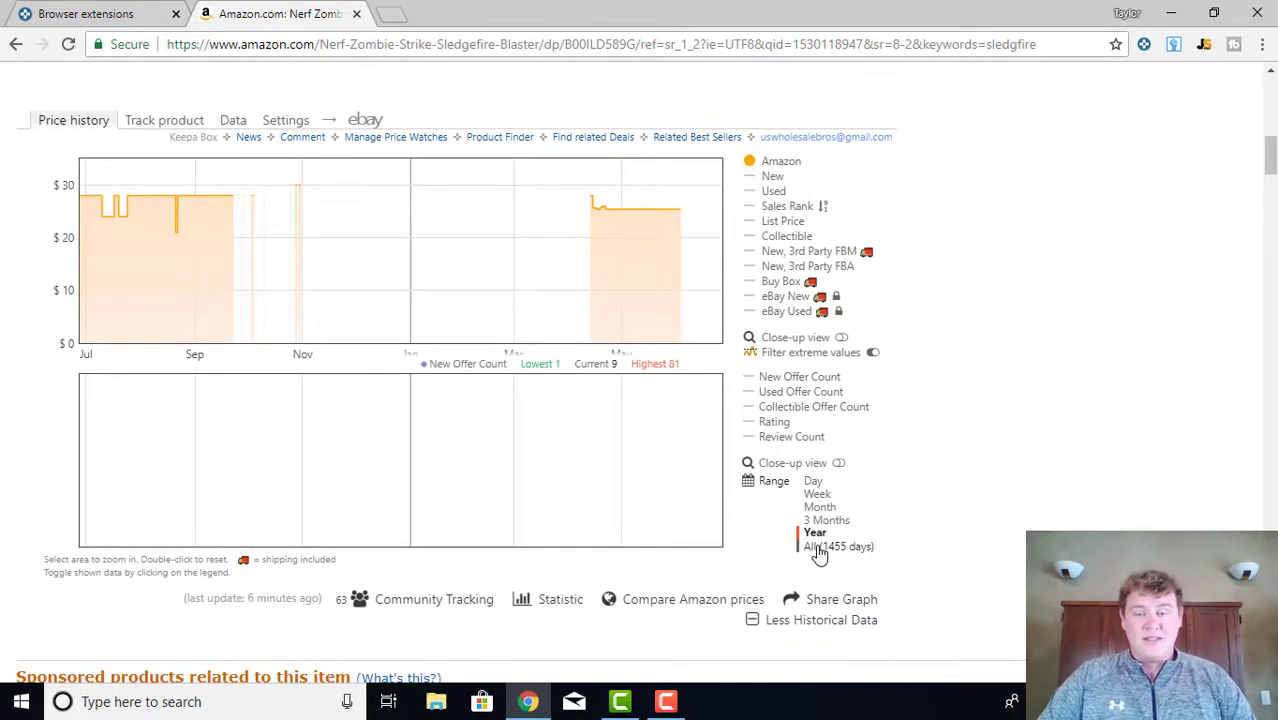
click(818, 550)
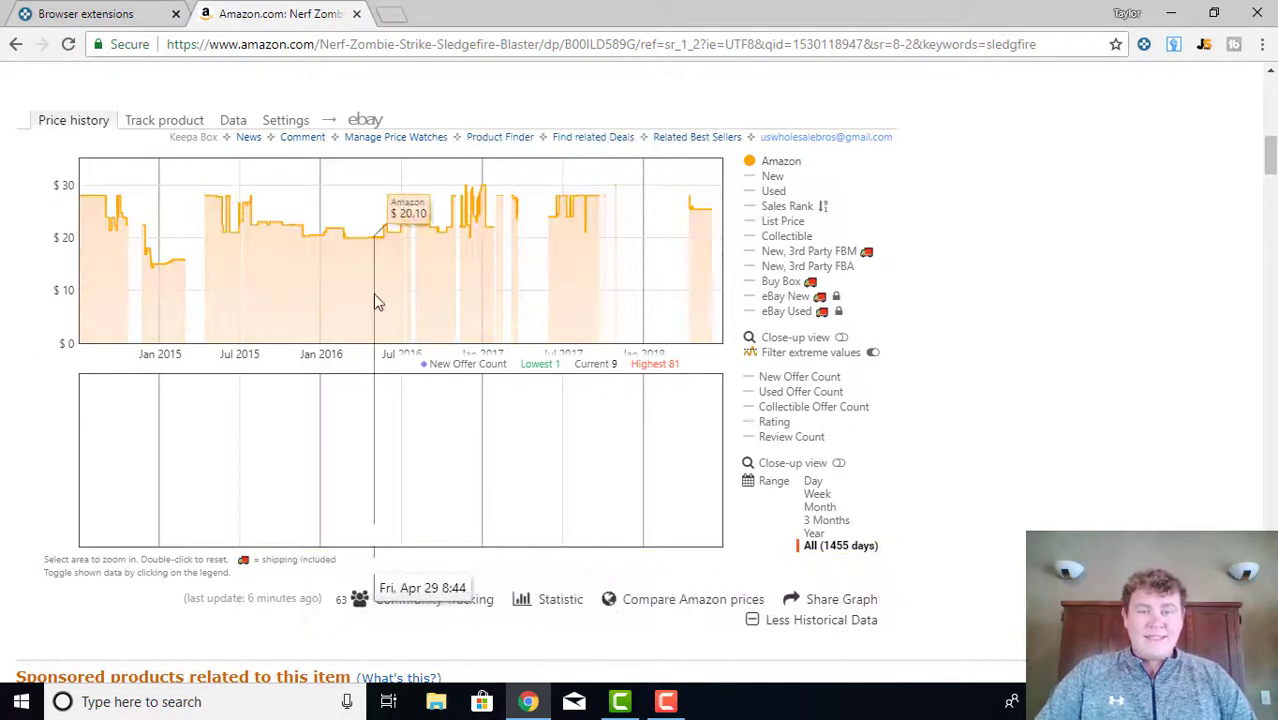
- Add the New price series to the chart and hide the Amazon series
click(776, 178)
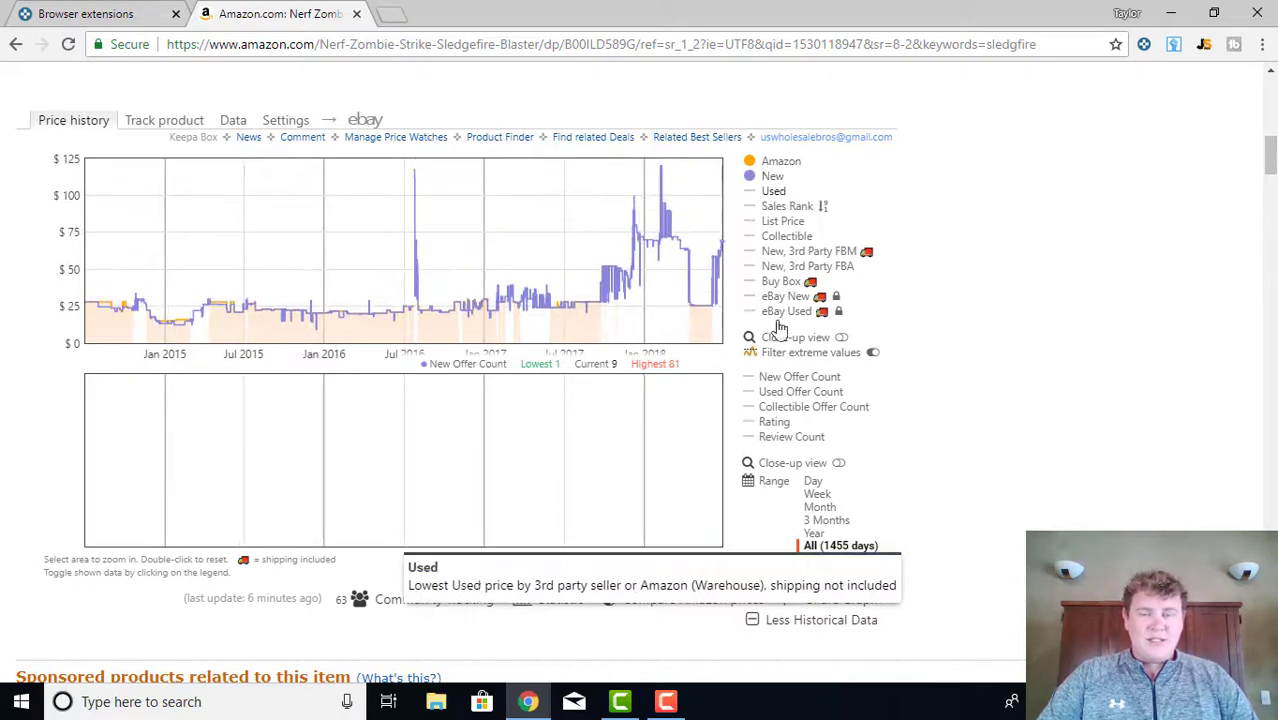
click(785, 162)
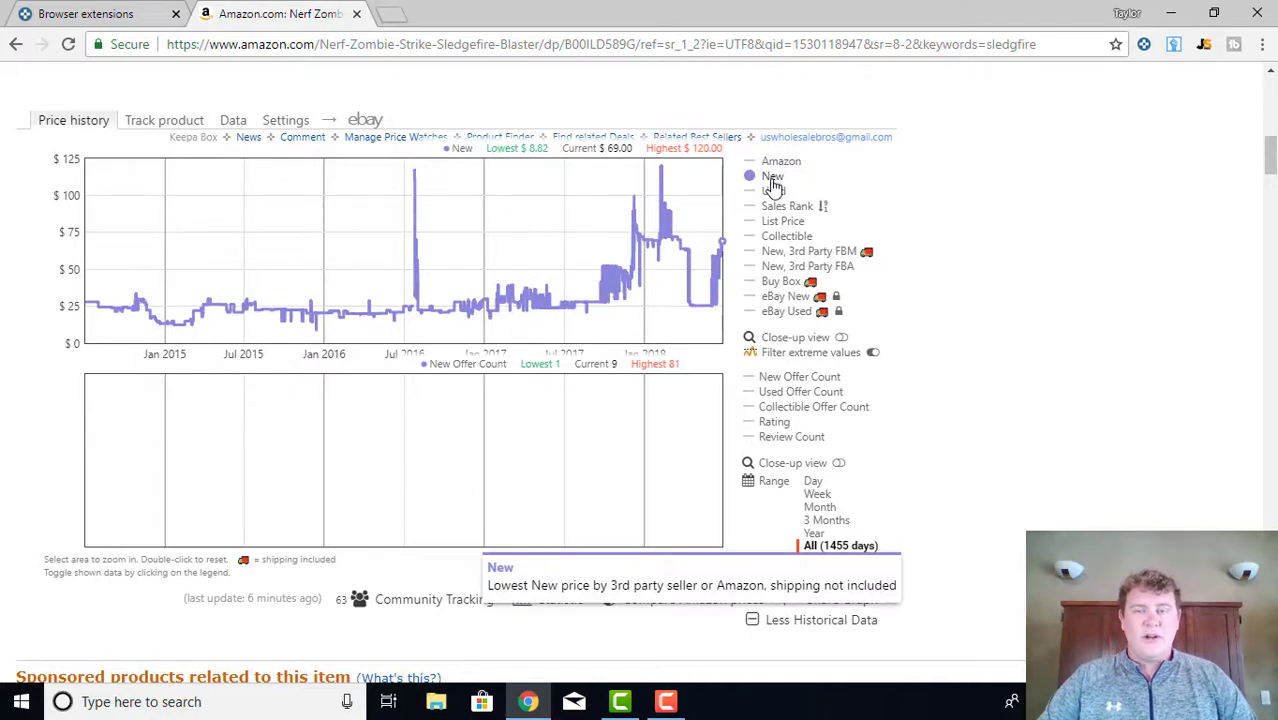
- Replace the New series with the Used series and view it over the Year and All (1455 days) ranges
click(772, 180)
click(773, 195)
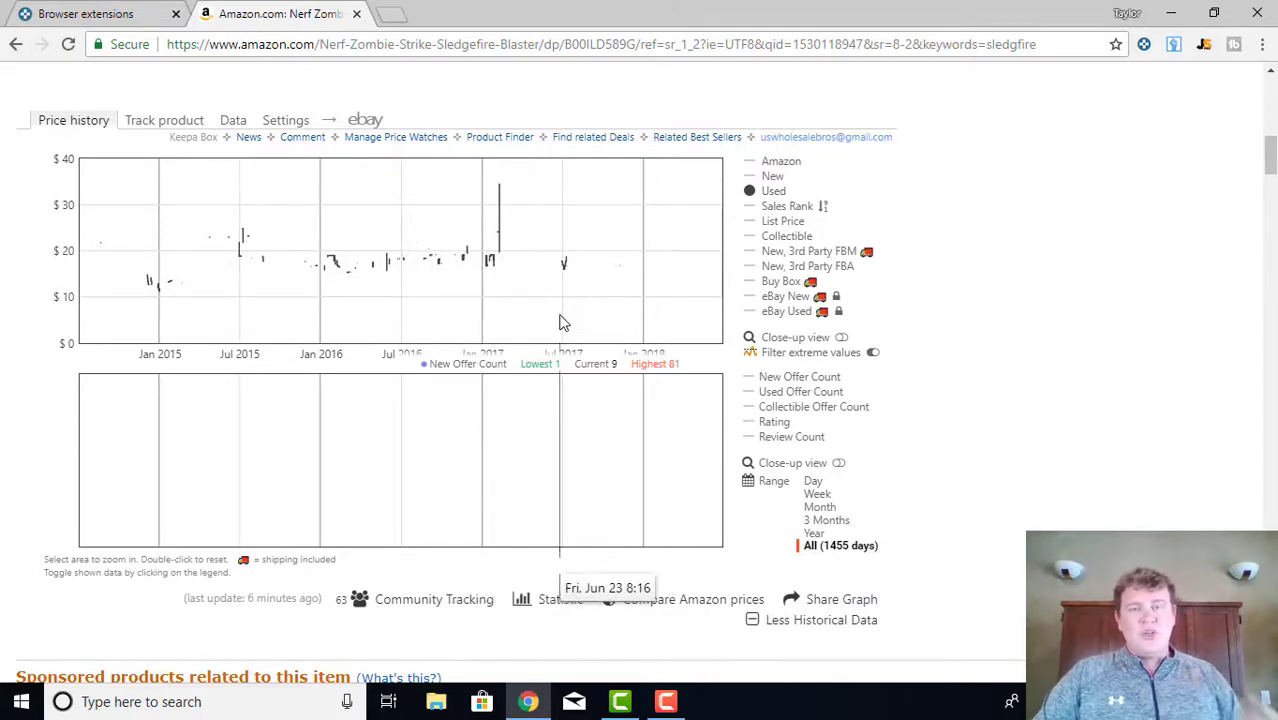
click(812, 533)
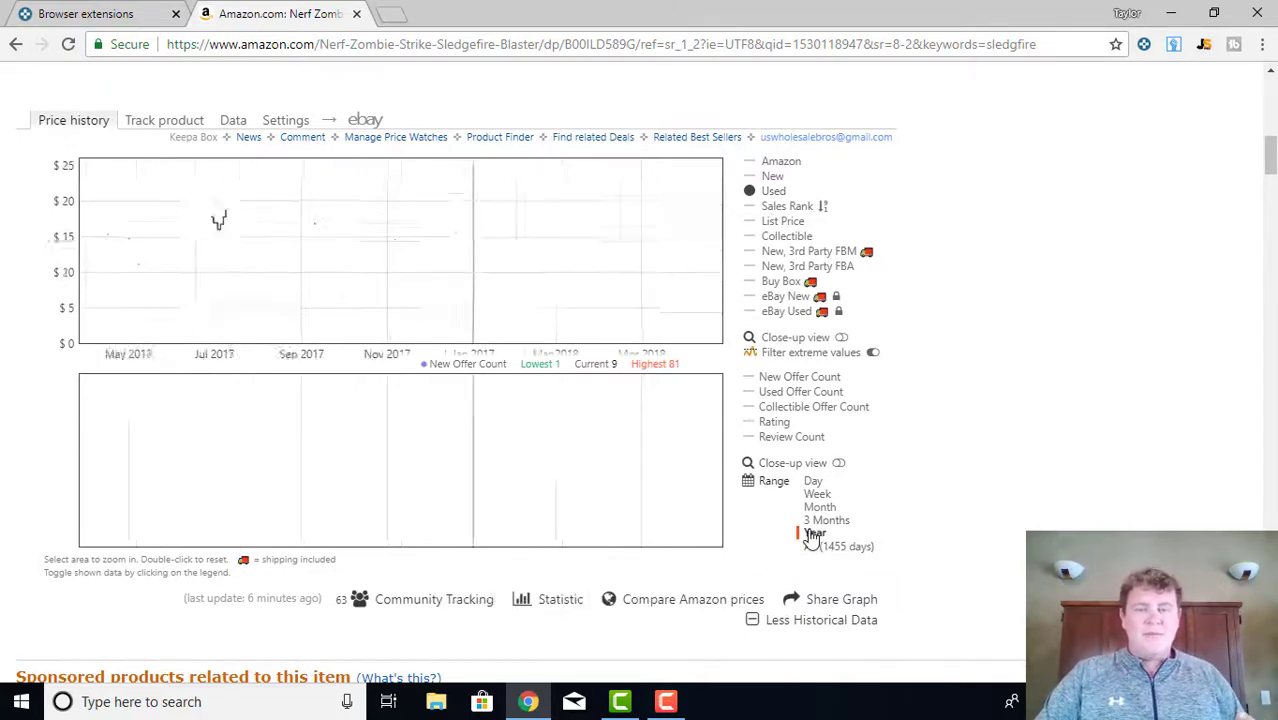
click(825, 549)
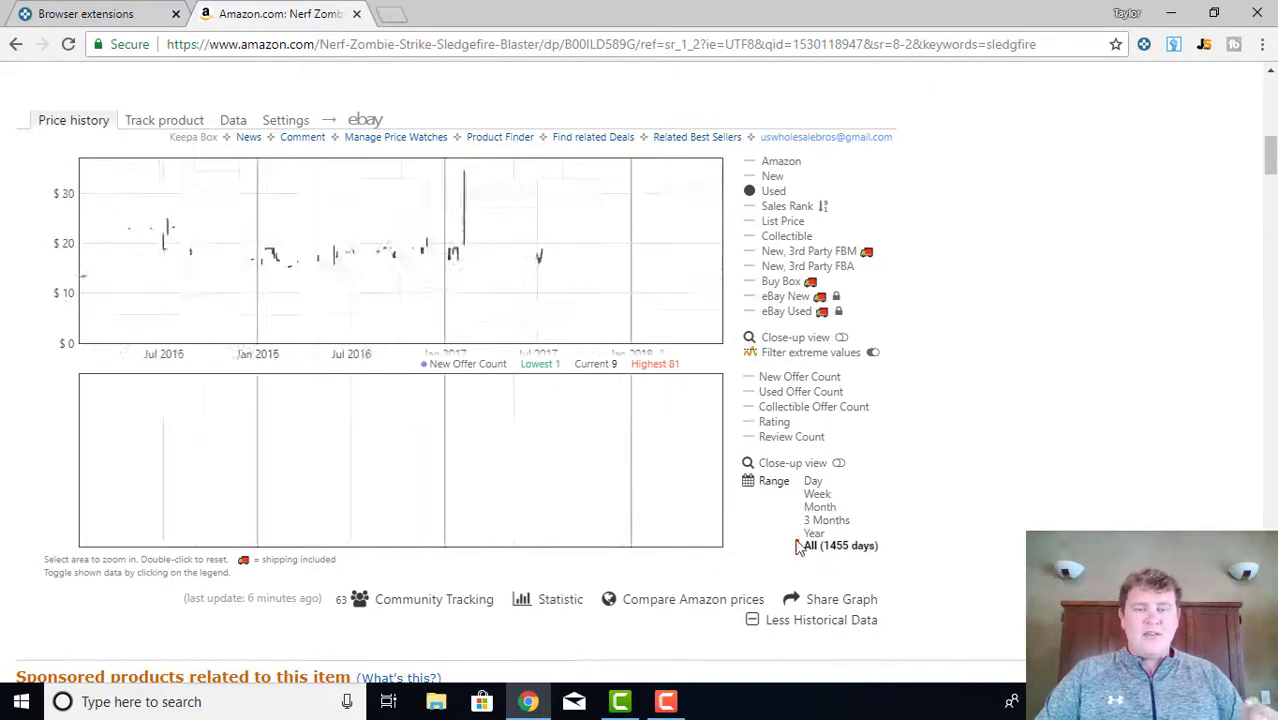
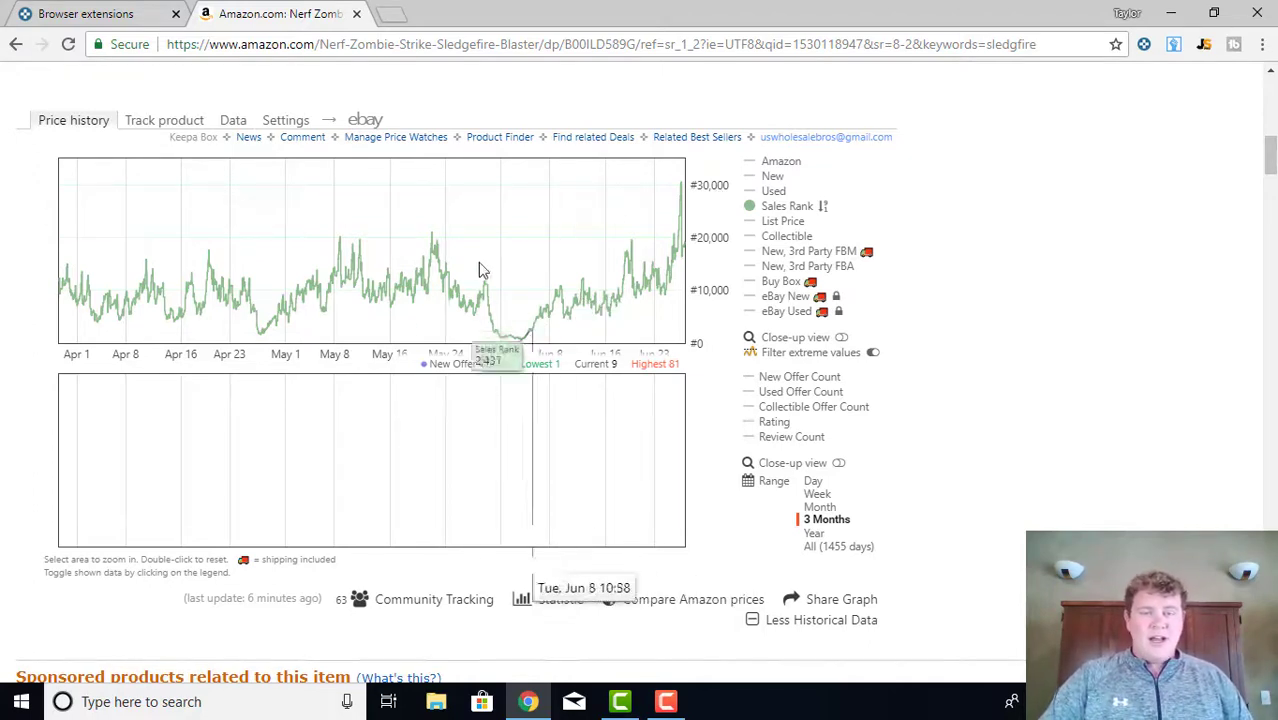
- Replace the Sales Rank series with List Price and check the product's listed offer price above the chart
click(789, 207)
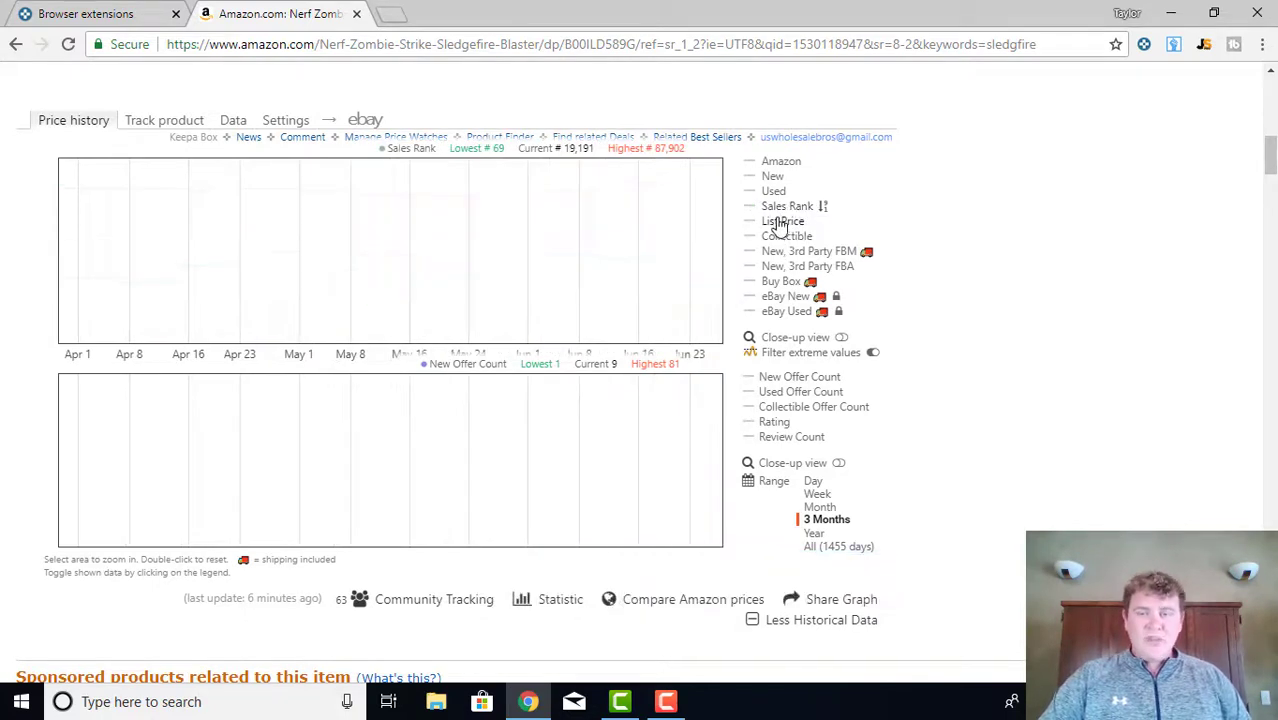
click(782, 221)
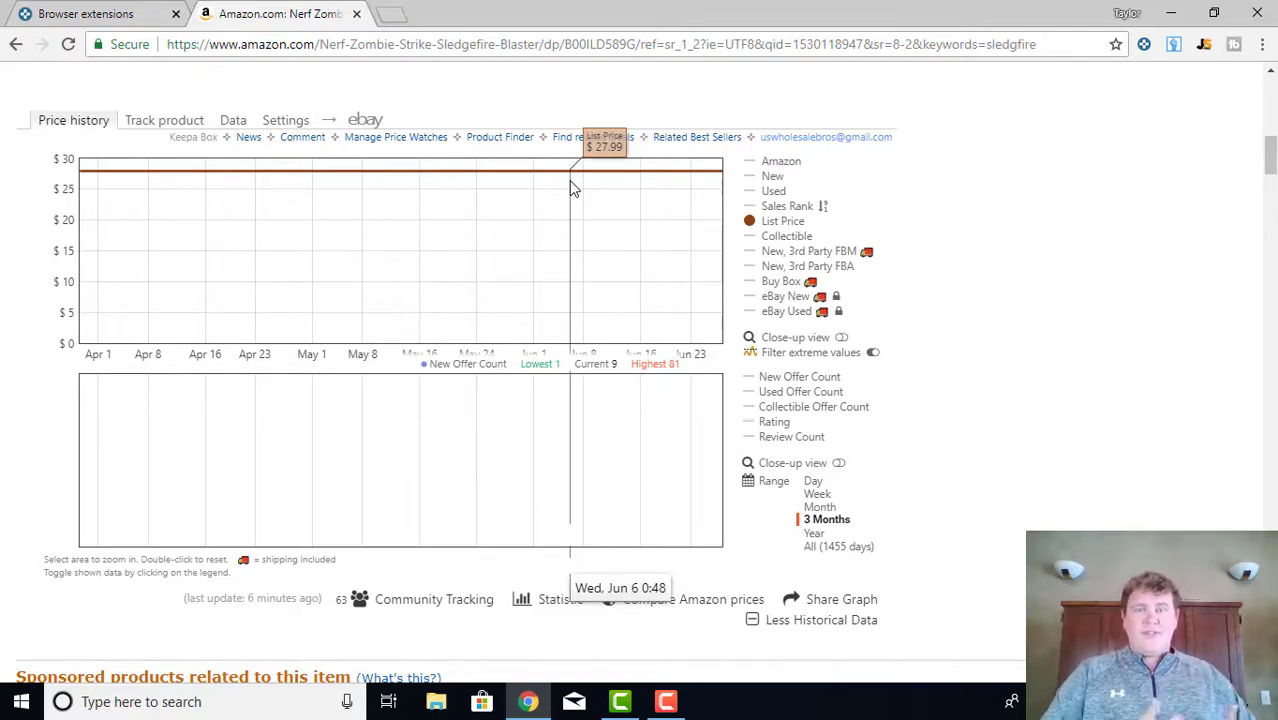
scroll(573, 188, up, 4)
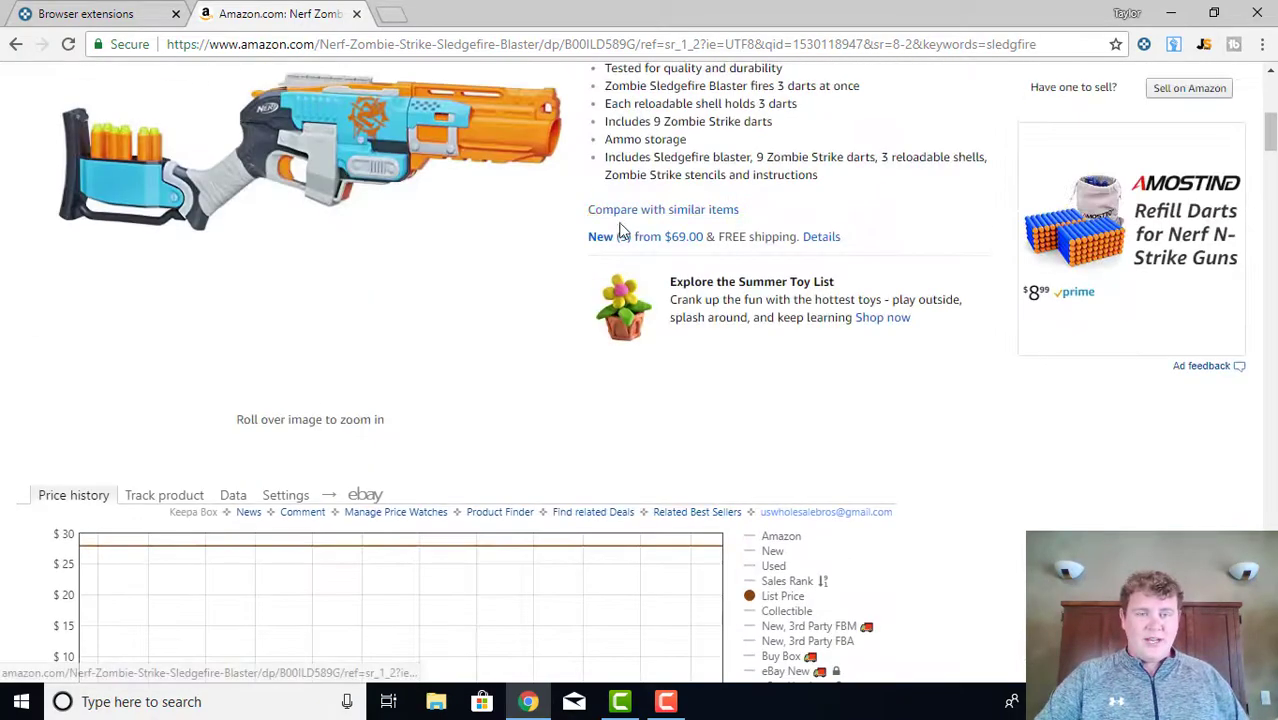
scroll(619, 309, down, 2)
scroll(545, 461, down, 2)
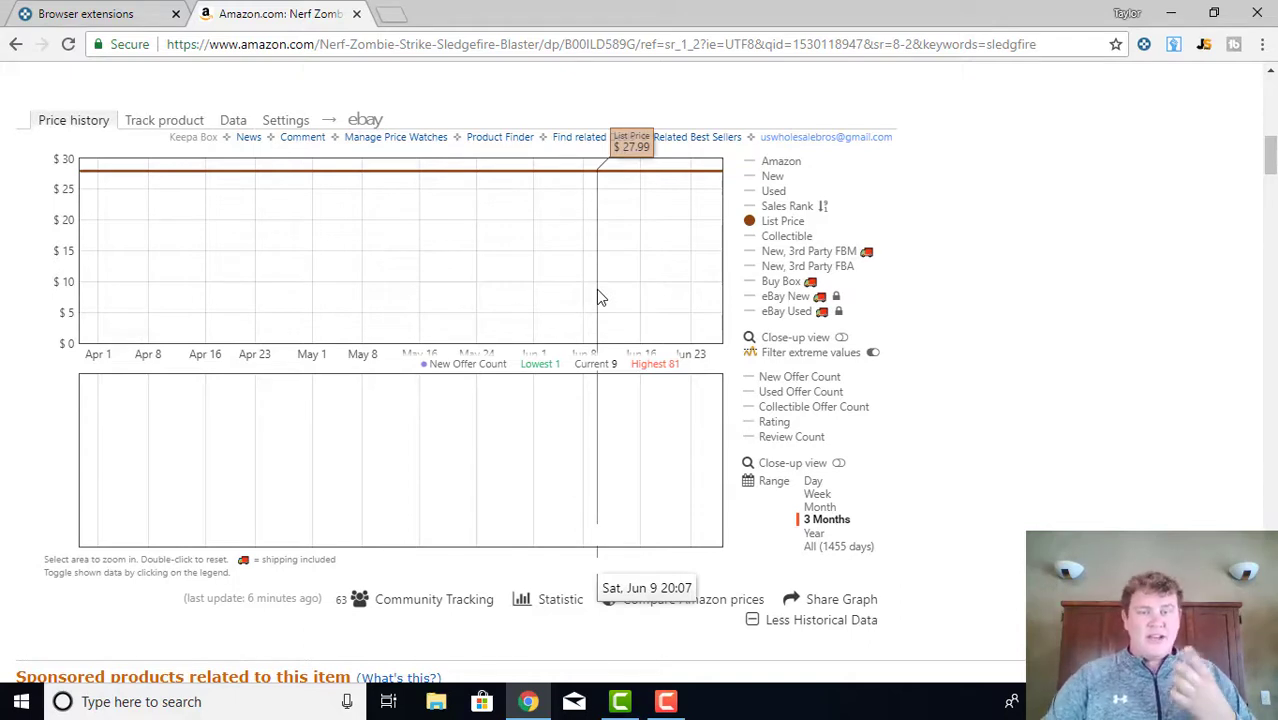
- Swap the List Price series for Collectible, and replace that with New, 3rd Party FBM
mouse_move(762, 221)
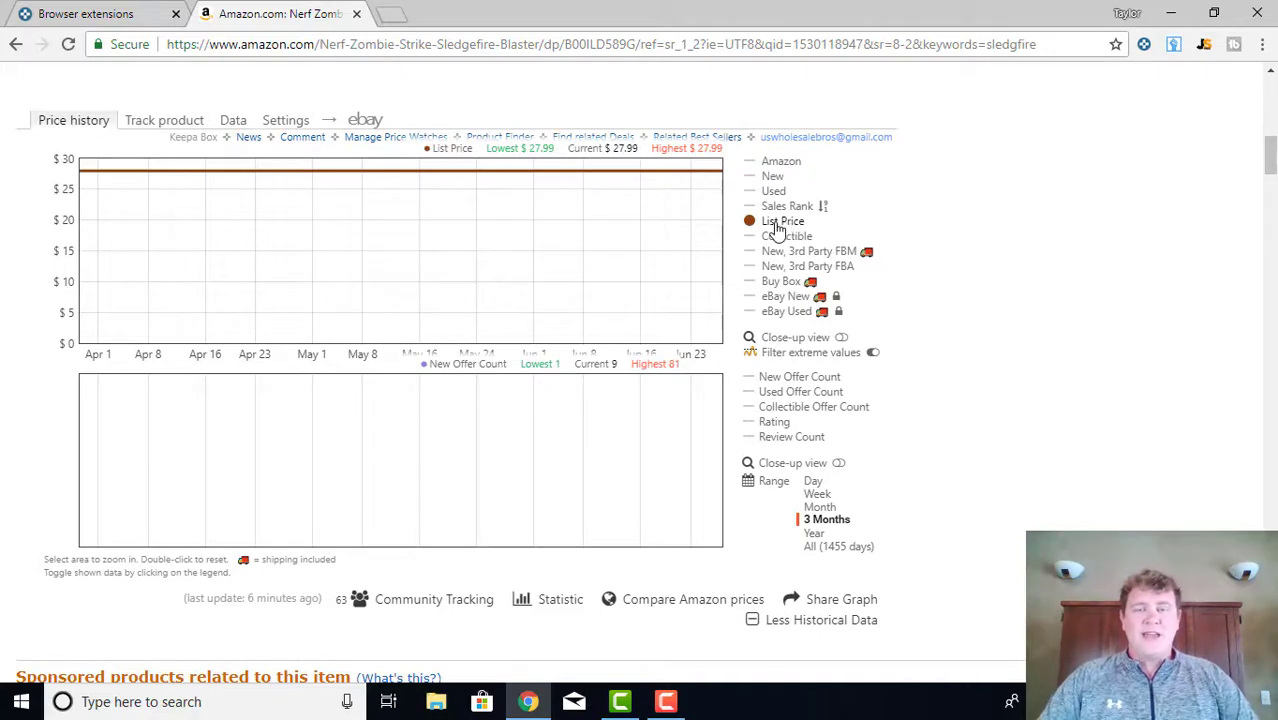
click(777, 222)
click(782, 236)
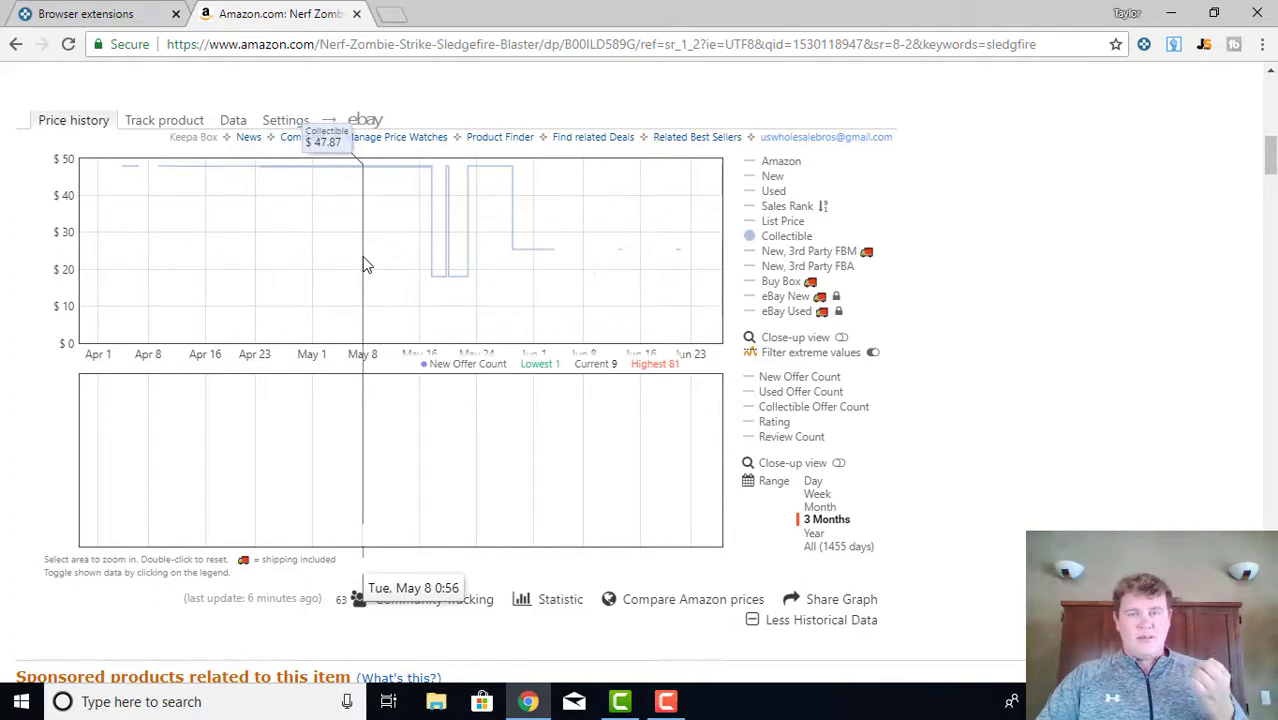
click(791, 258)
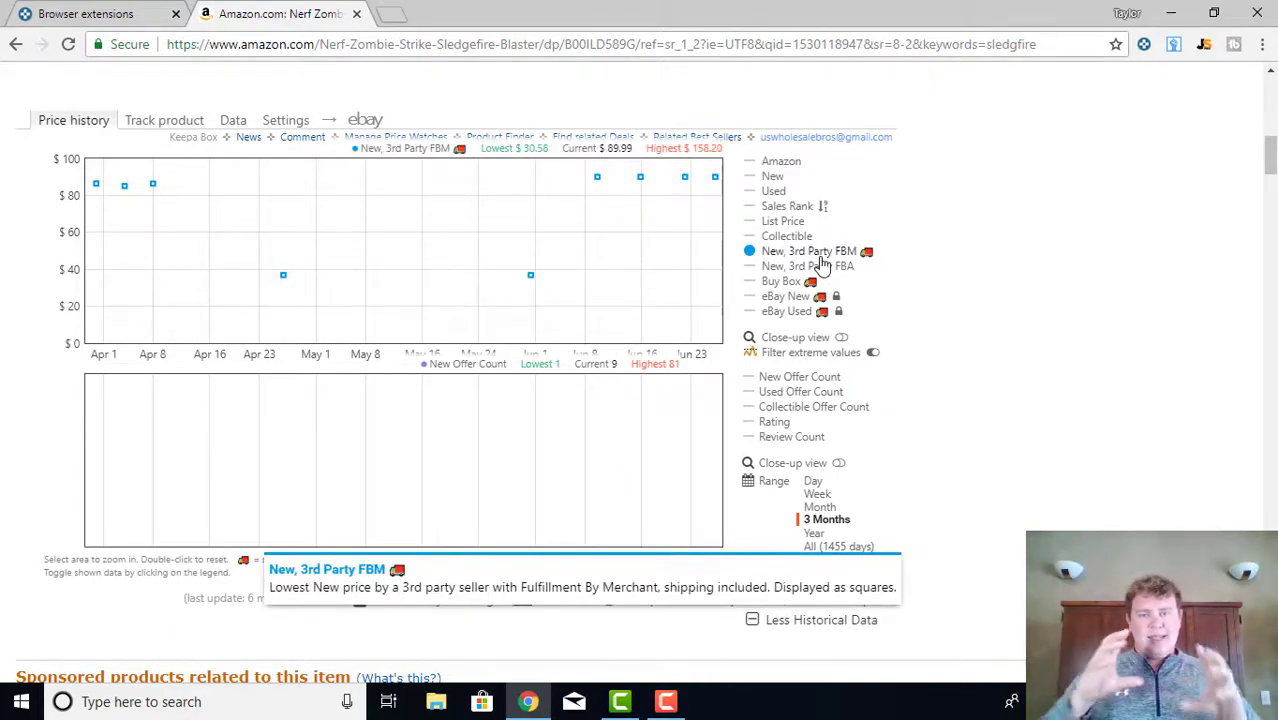
- Add the New, the New, 3rd Party FBA and the Buy Box series to the chart
click(780, 182)
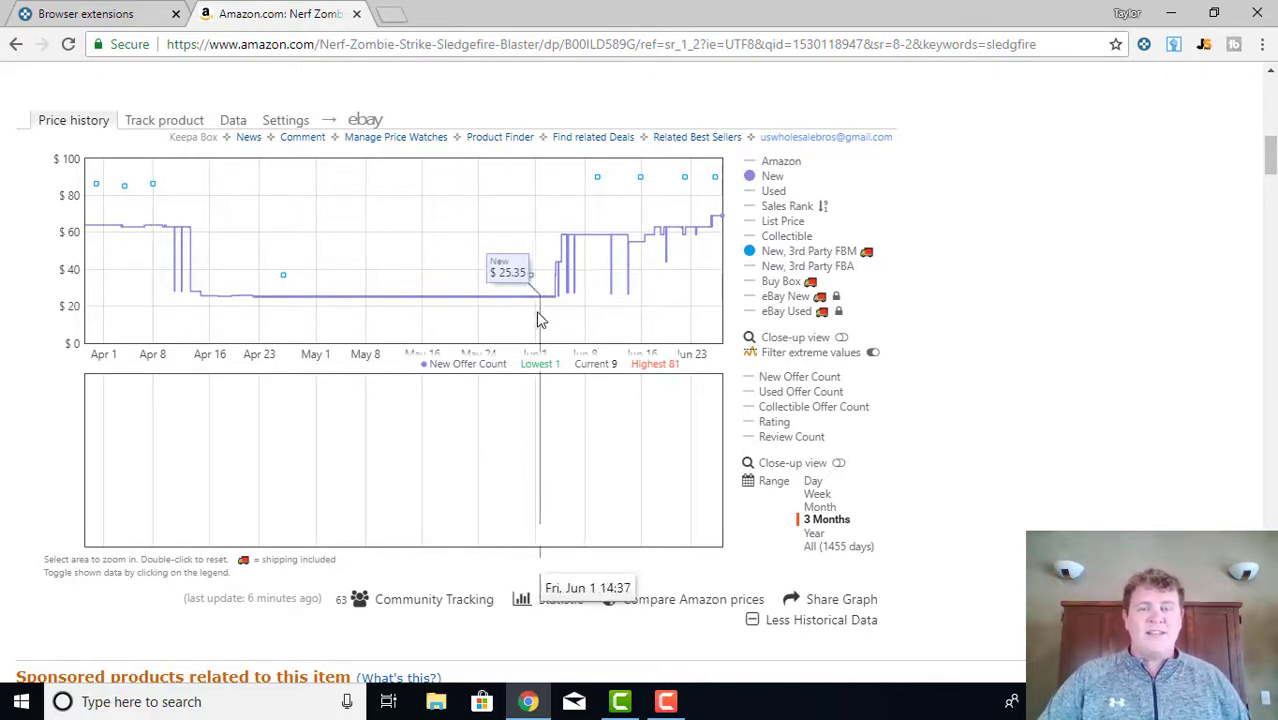
click(798, 270)
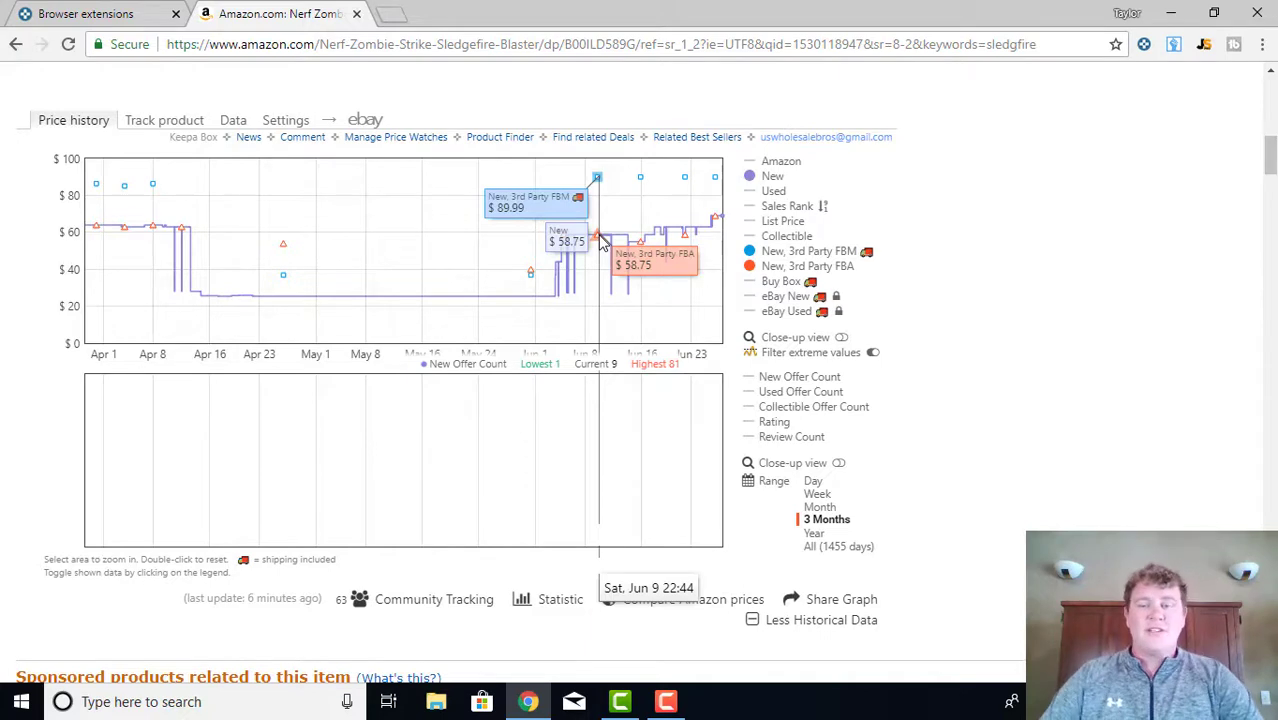
mouse_move(808, 272)
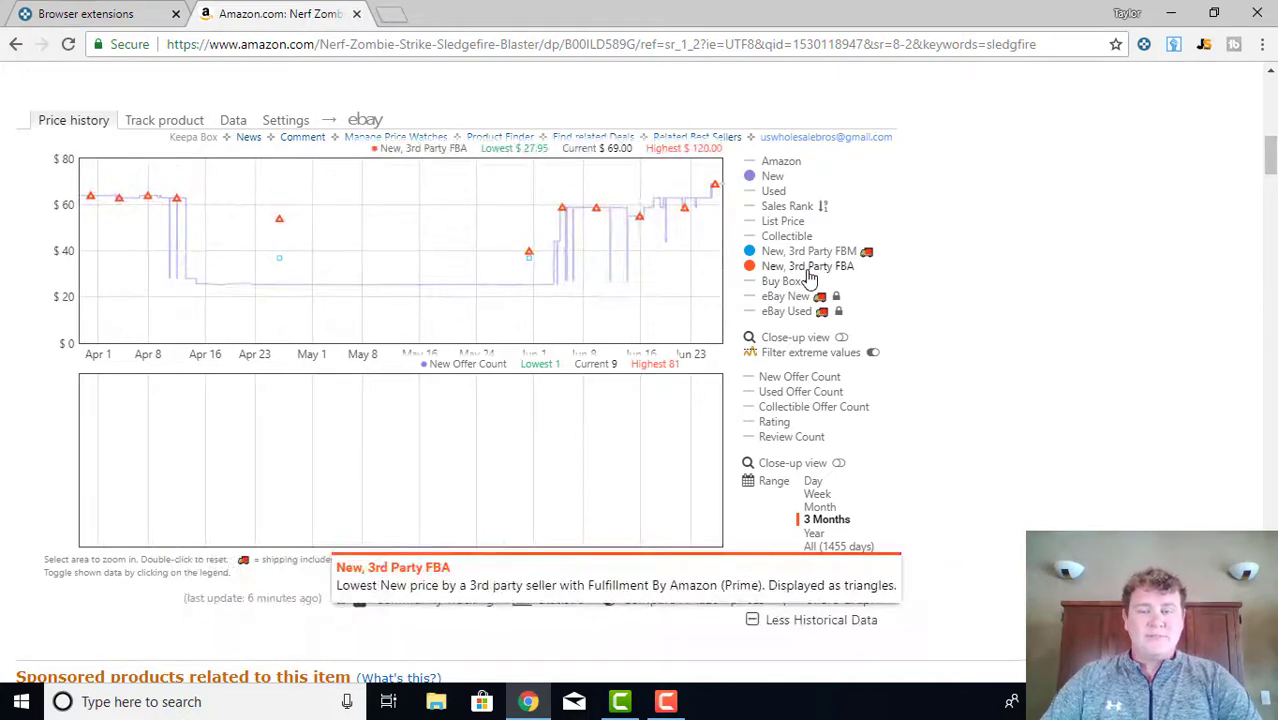
click(782, 287)
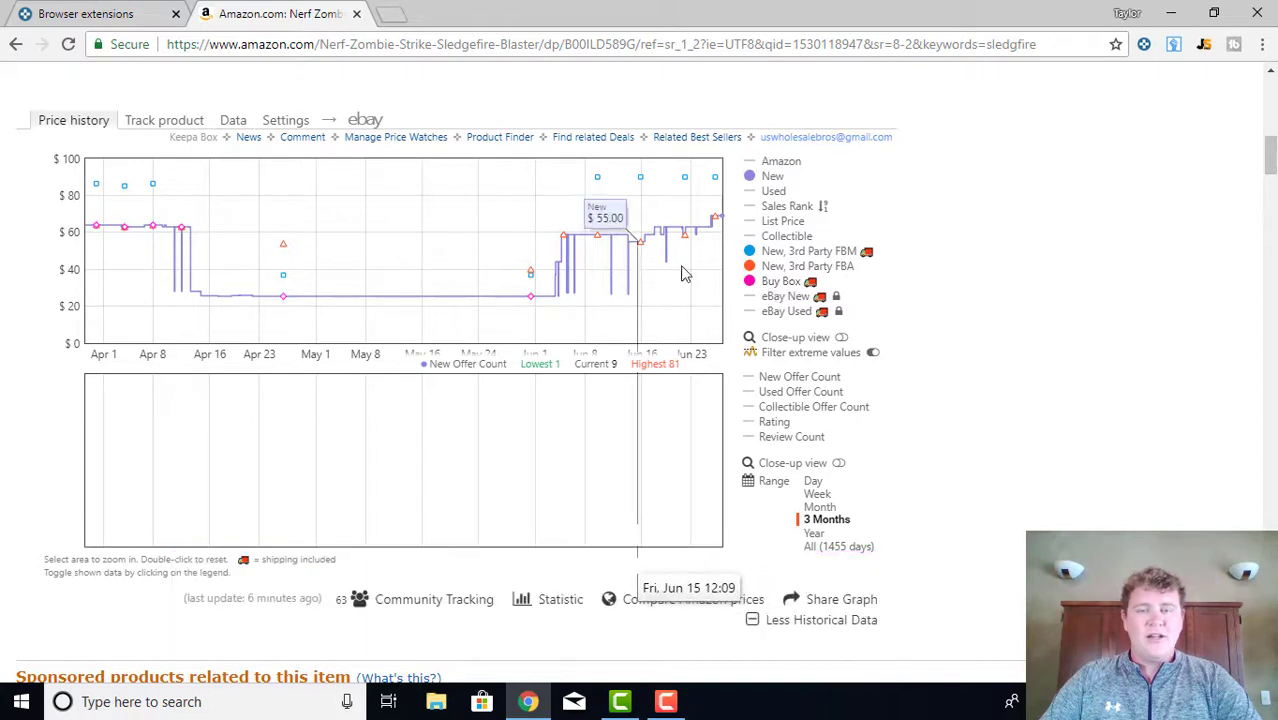
- Hide the 3rd Party FBA, 3rd Party FBM and New series to inspect the Buy Box prices alone
click(808, 266)
click(808, 251)
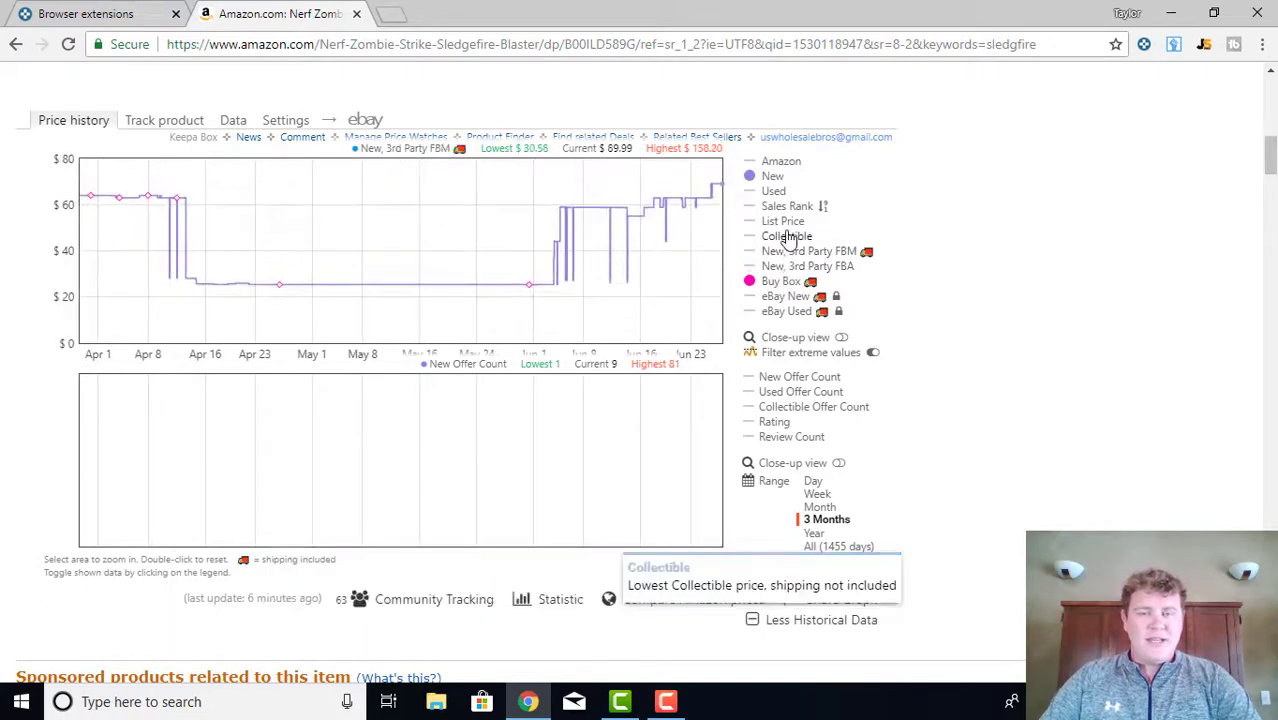
click(770, 176)
mouse_move(533, 324)
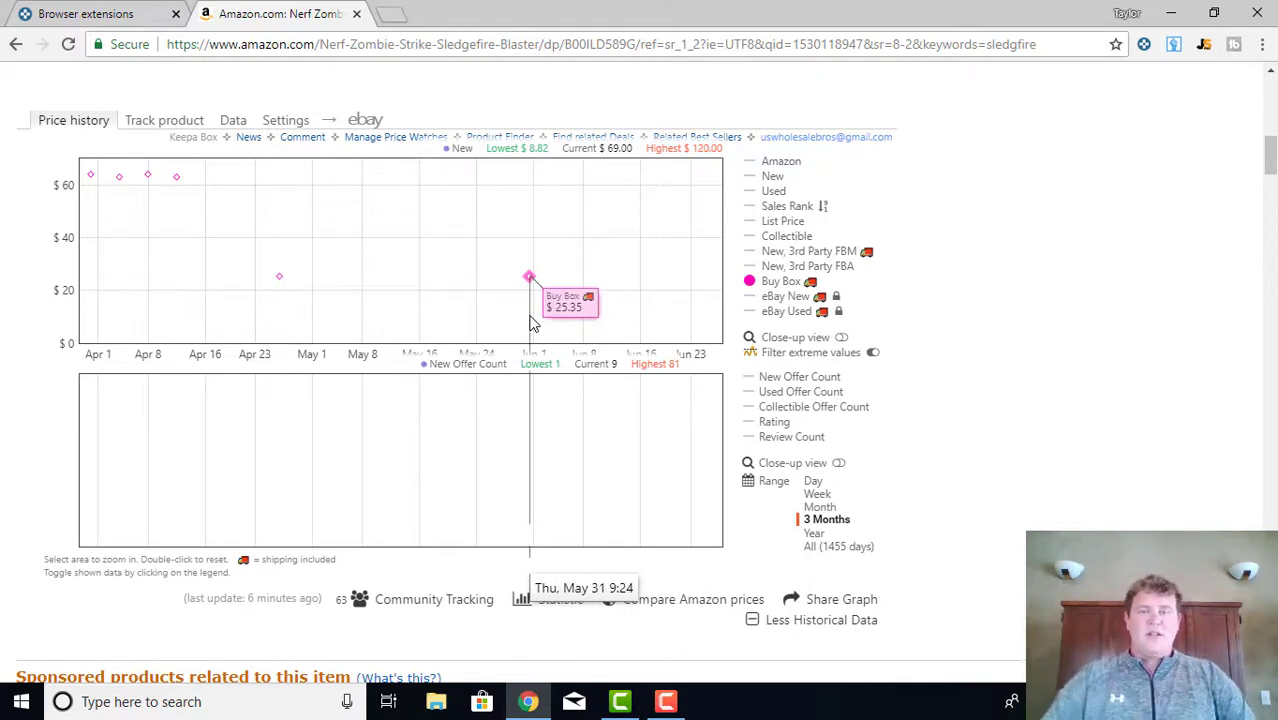
- Bring the New, the 3rd Party FBM and the 3rd Party FBA series back onto the chart alongside Buy Box
click(785, 178)
click(790, 251)
click(790, 266)
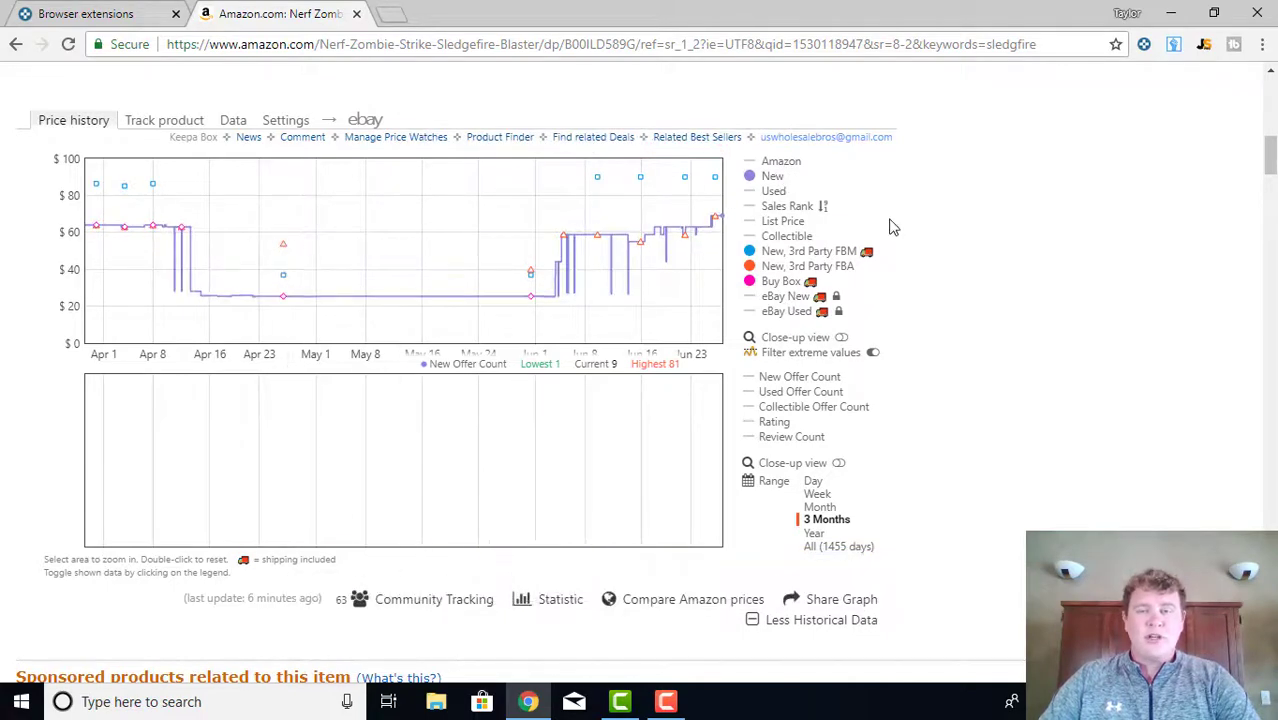
- Add the Amazon and Sales Rank series to the chart, and collapse the extra historical data to hide the offer count graph
click(788, 163)
click(787, 207)
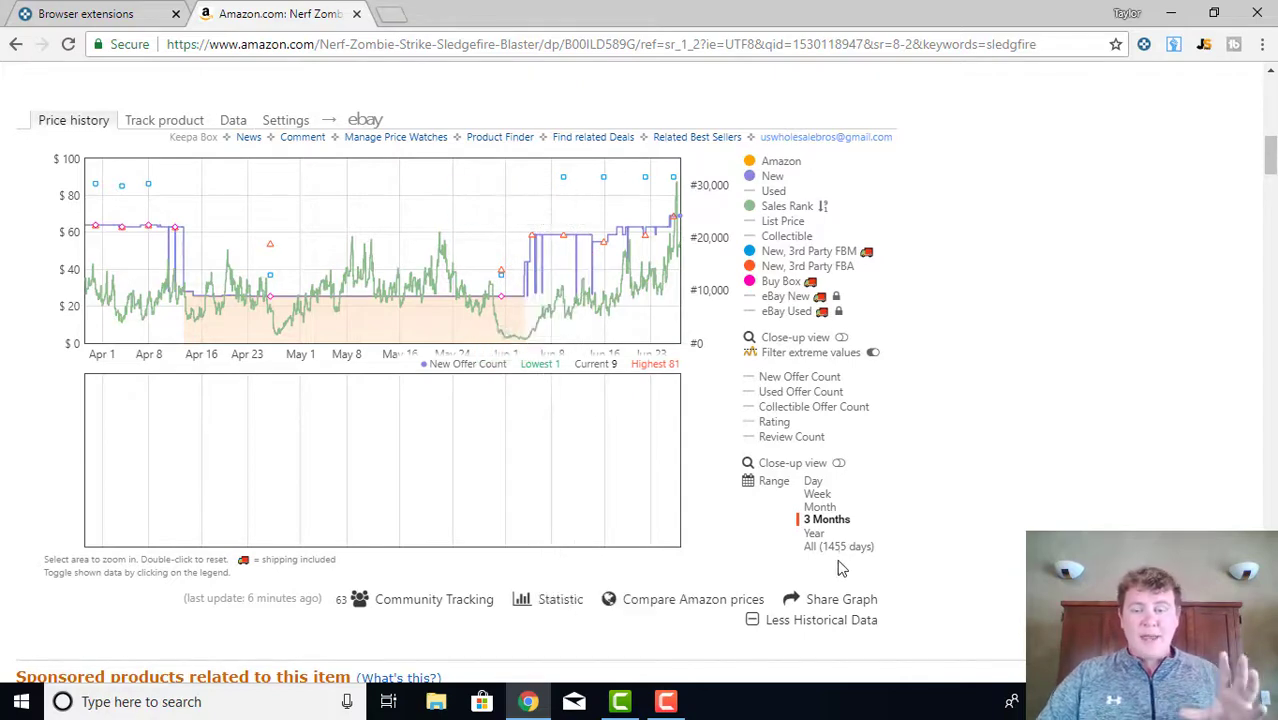
click(813, 621)
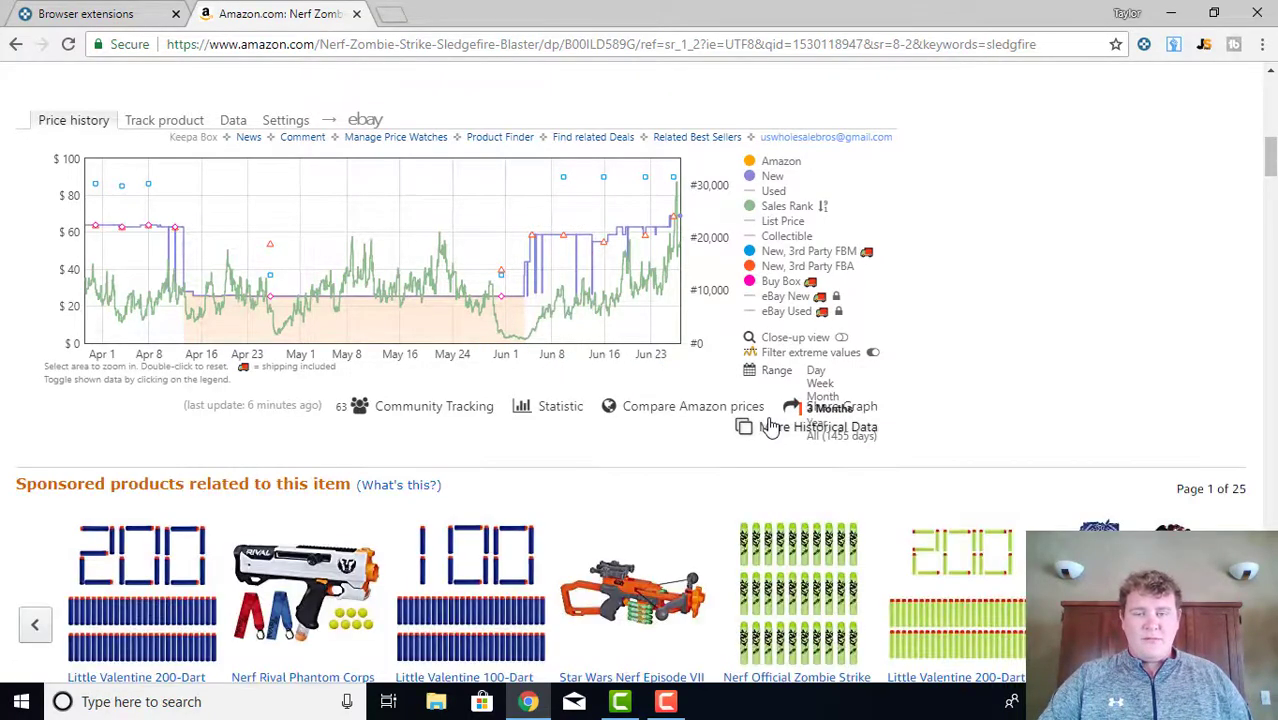
- Expand the extra historical data below the price chart and show the New Offer Count series in its graph
click(771, 432)
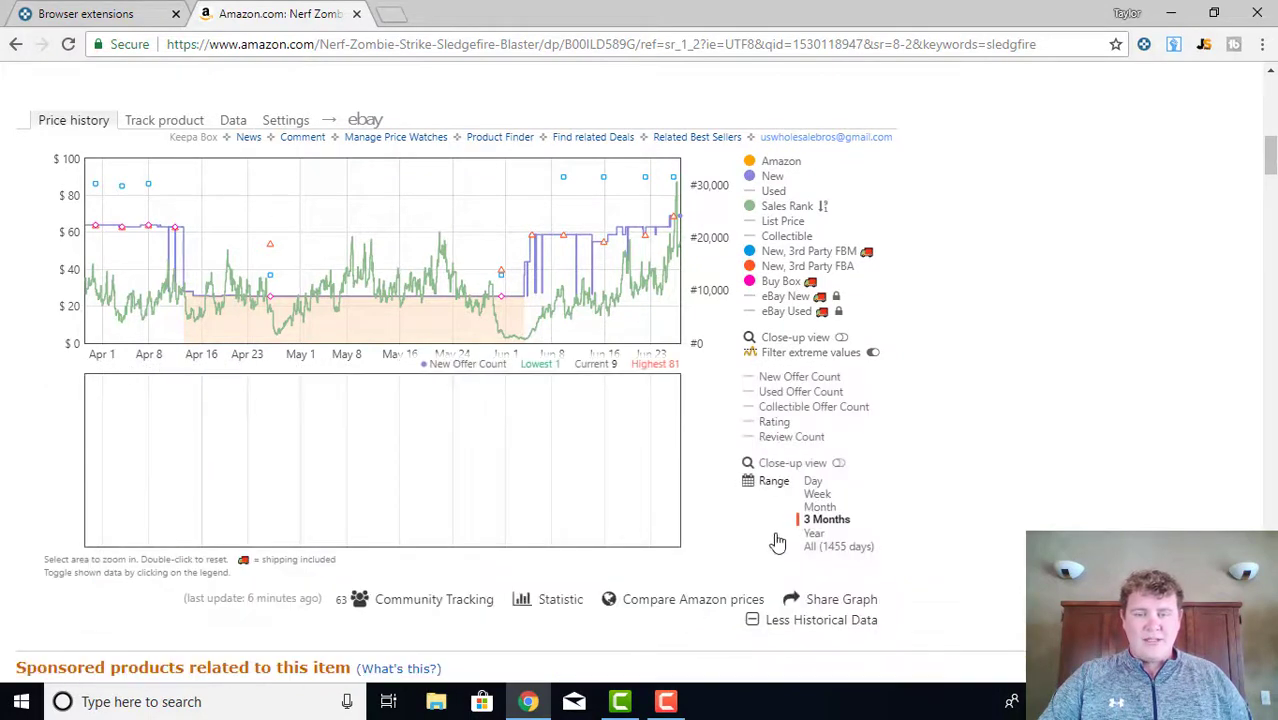
click(798, 629)
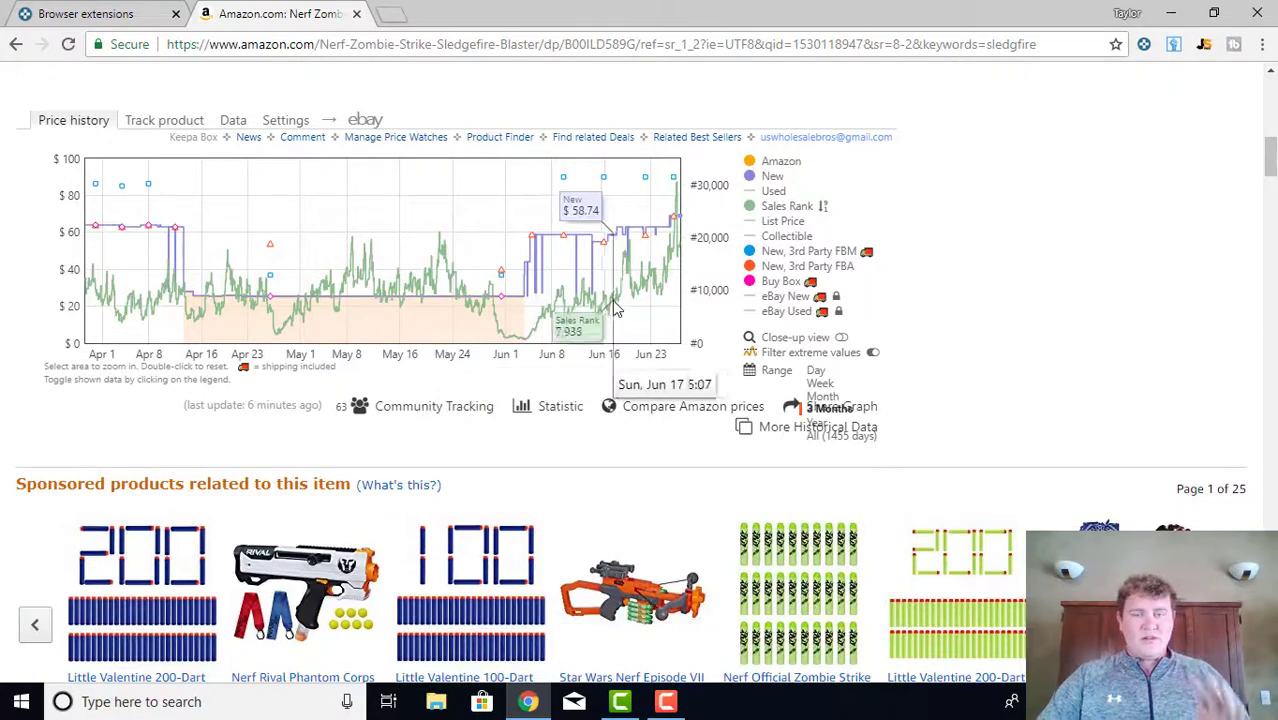
click(785, 427)
scroll(730, 450, down, 1)
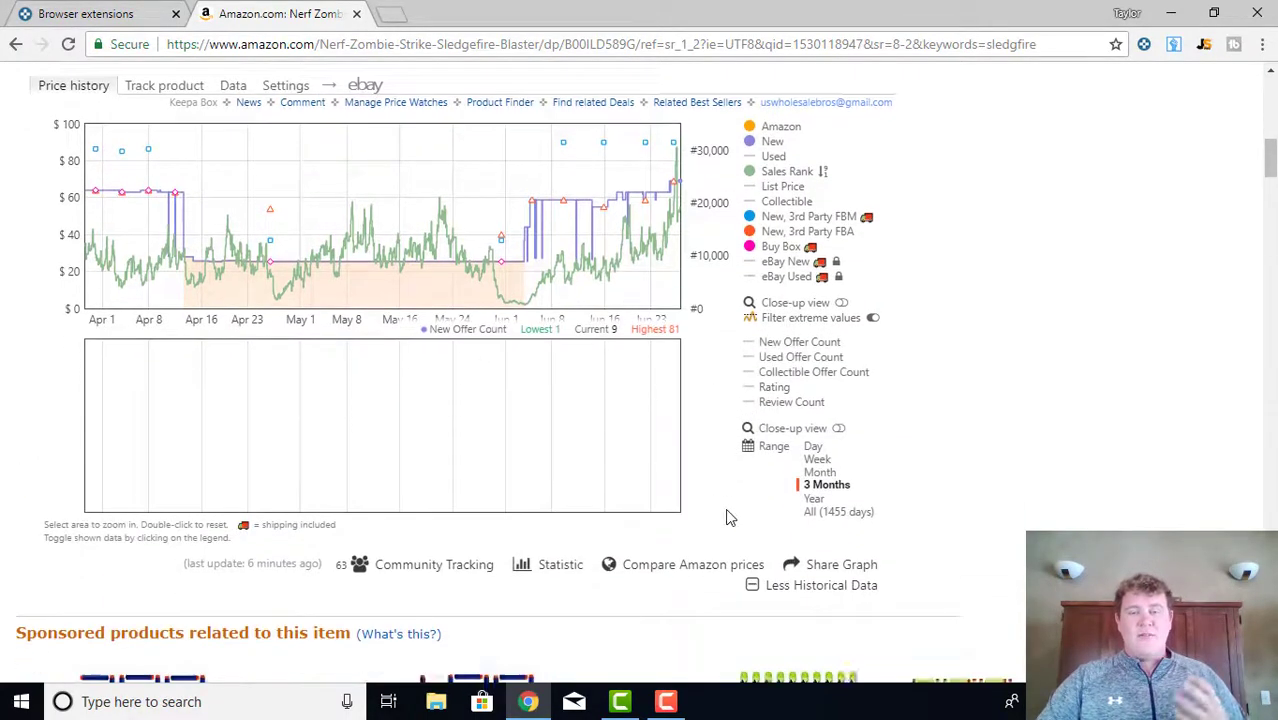
scroll(733, 465, up, 1)
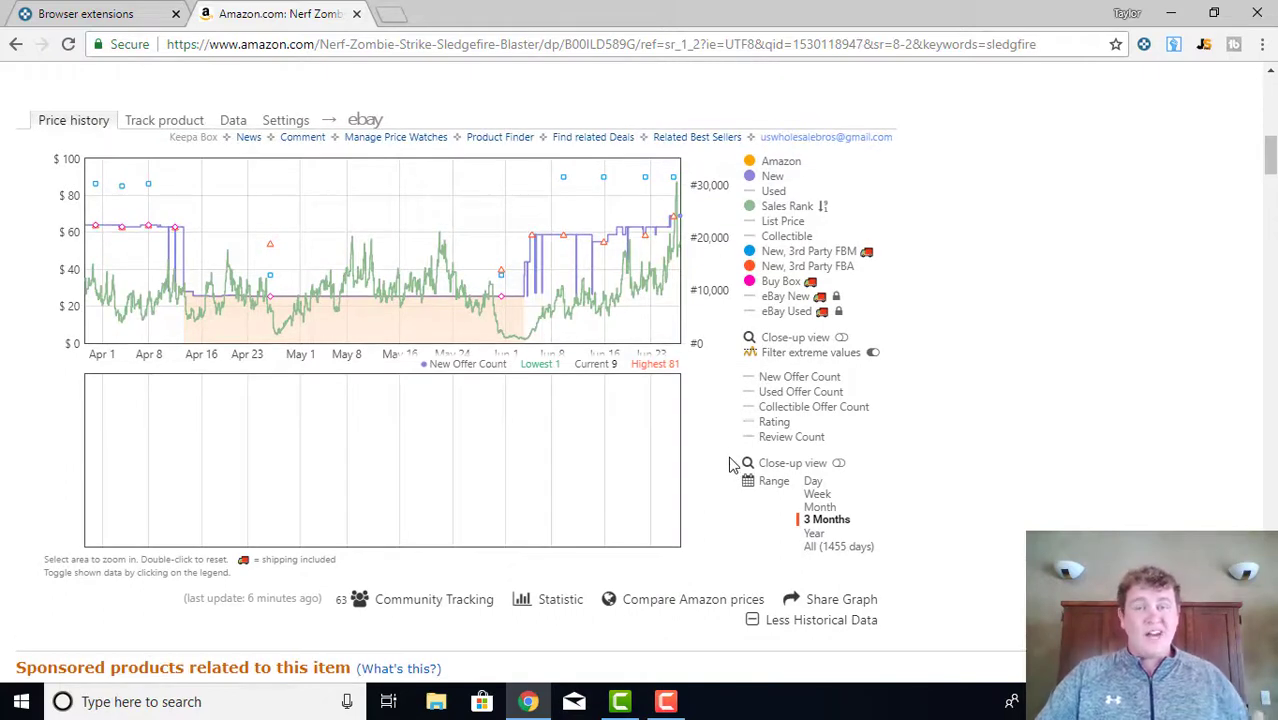
click(817, 381)
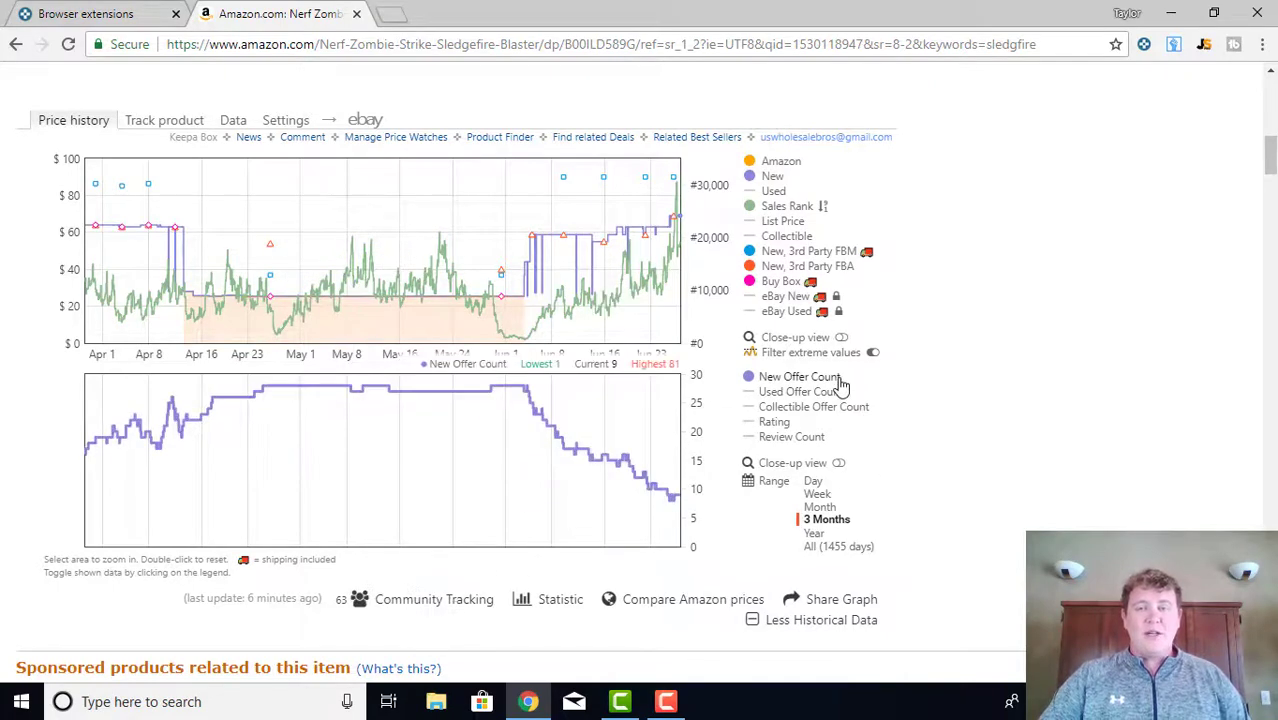
mouse_move(795, 281)
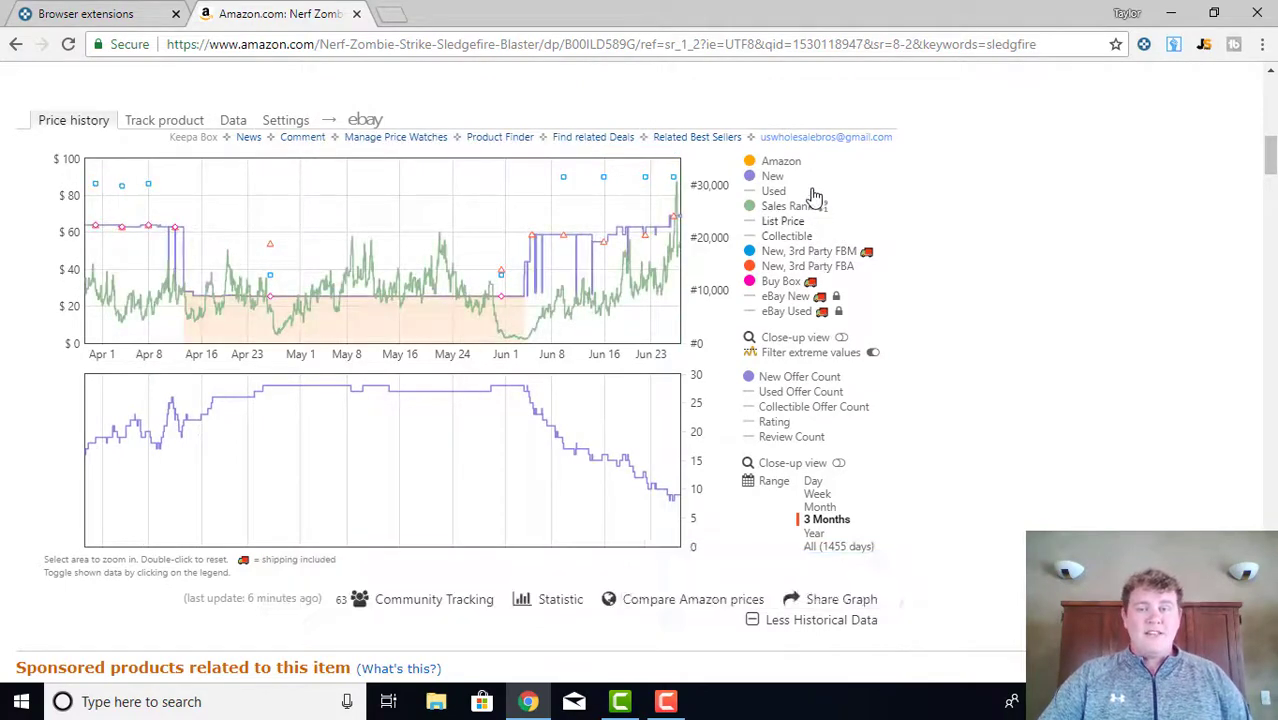
mouse_move(776, 177)
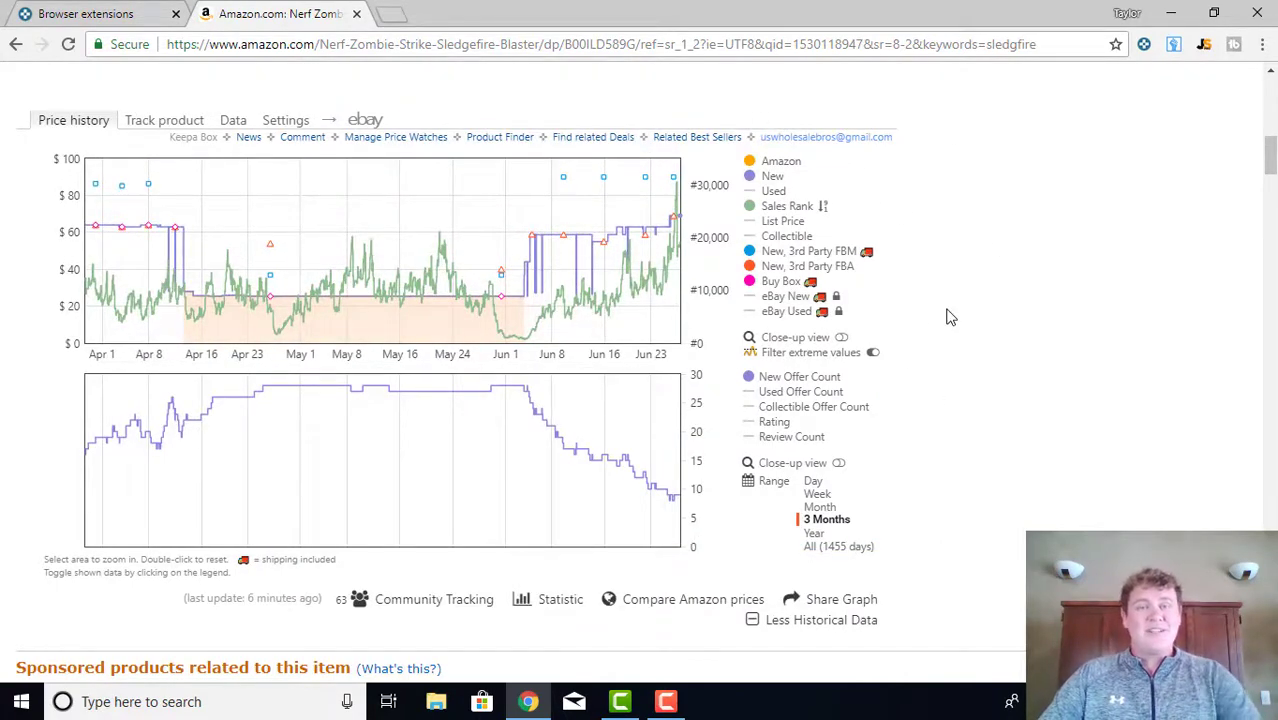
- View the Rating series and the Review Count series in the lower graph, hiding each again so only New Offer Count stays
click(784, 393)
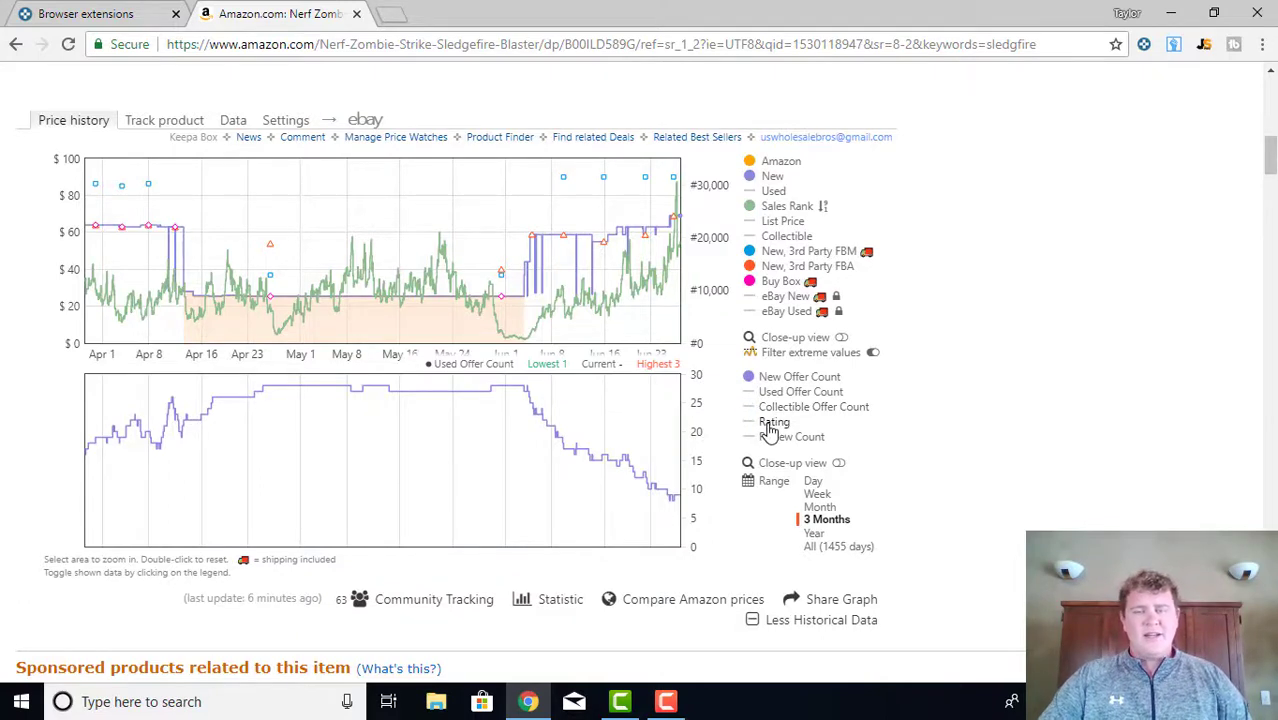
click(777, 425)
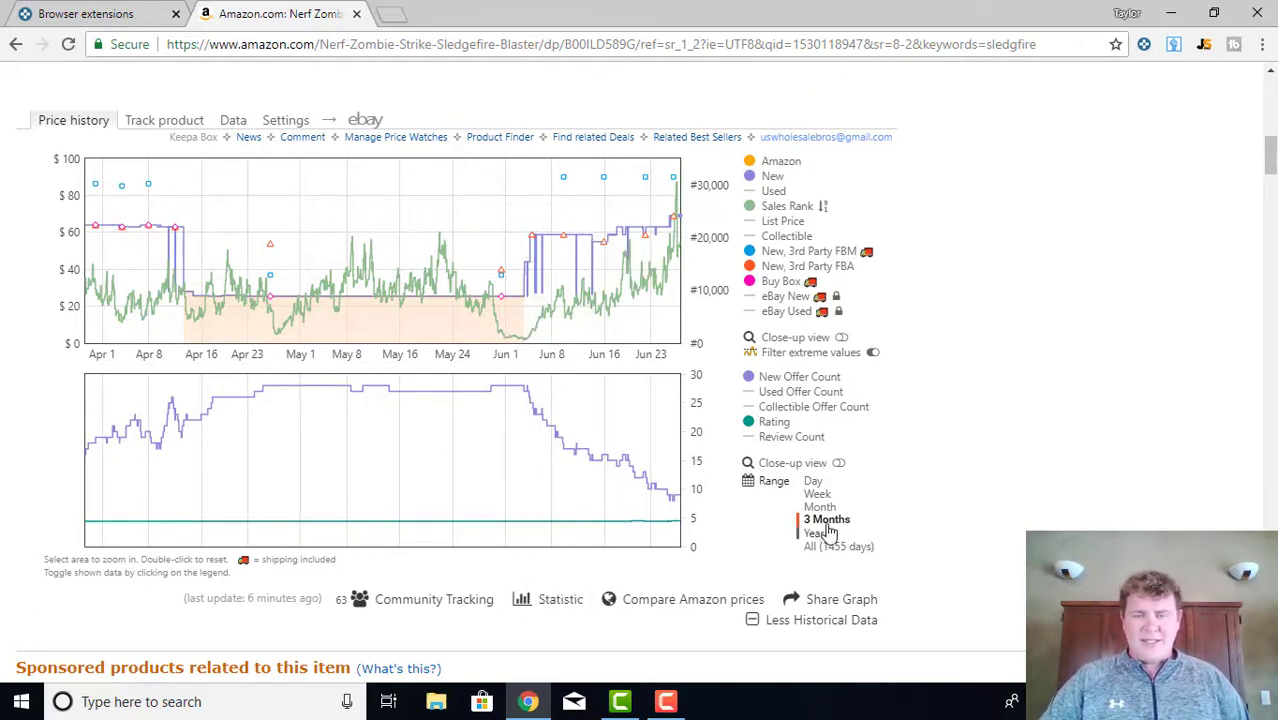
mouse_move(820, 425)
click(778, 438)
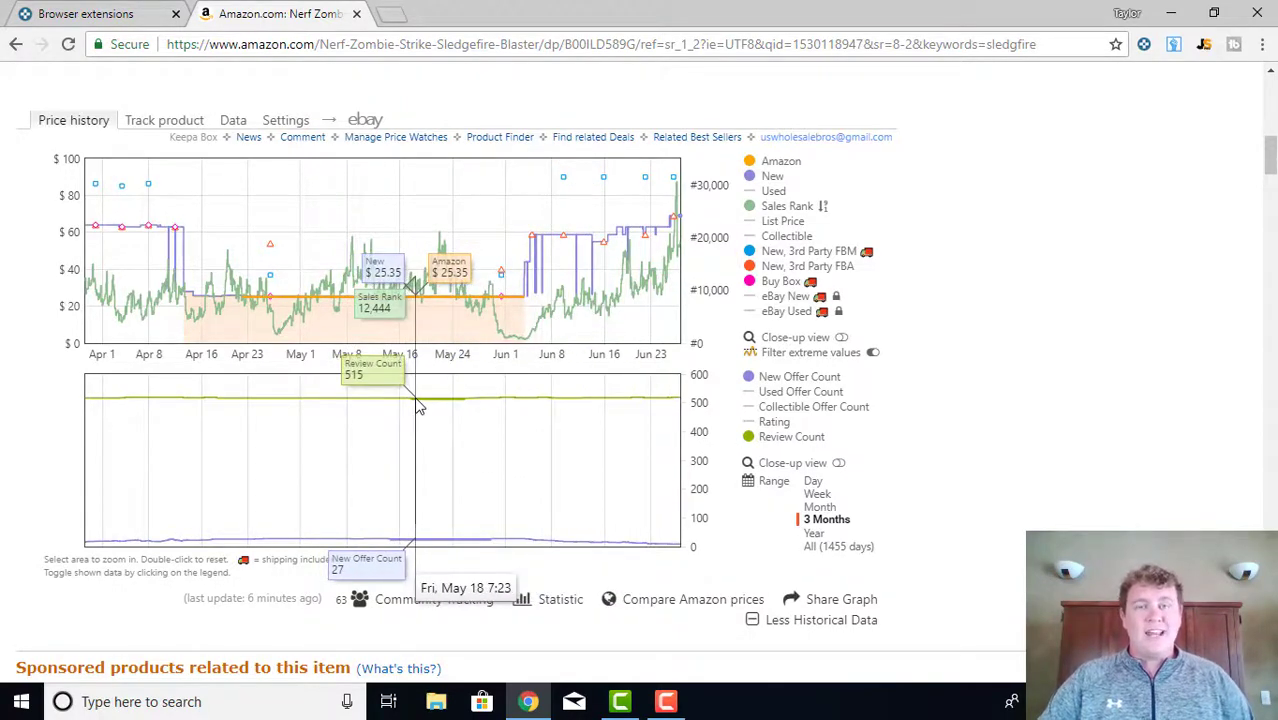
click(797, 440)
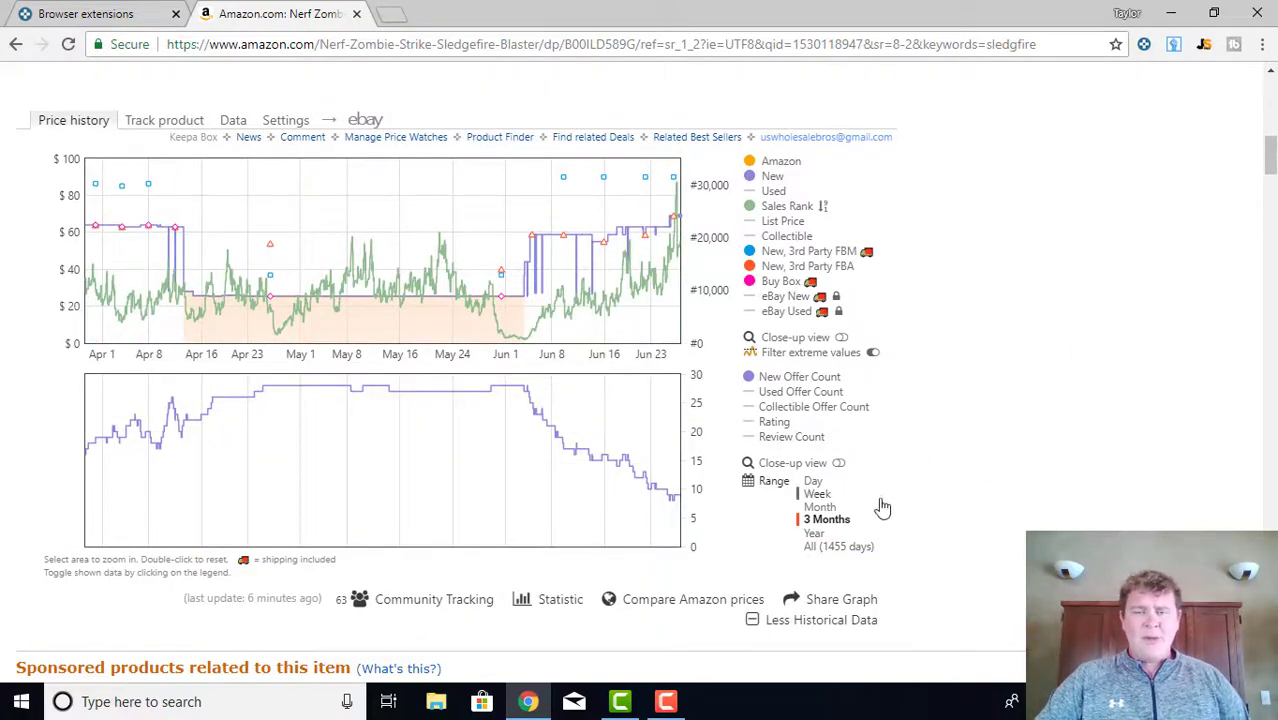
- View both graphs over the Day, Week, Month, 3 Months, Year and All ranges in turn
click(815, 483)
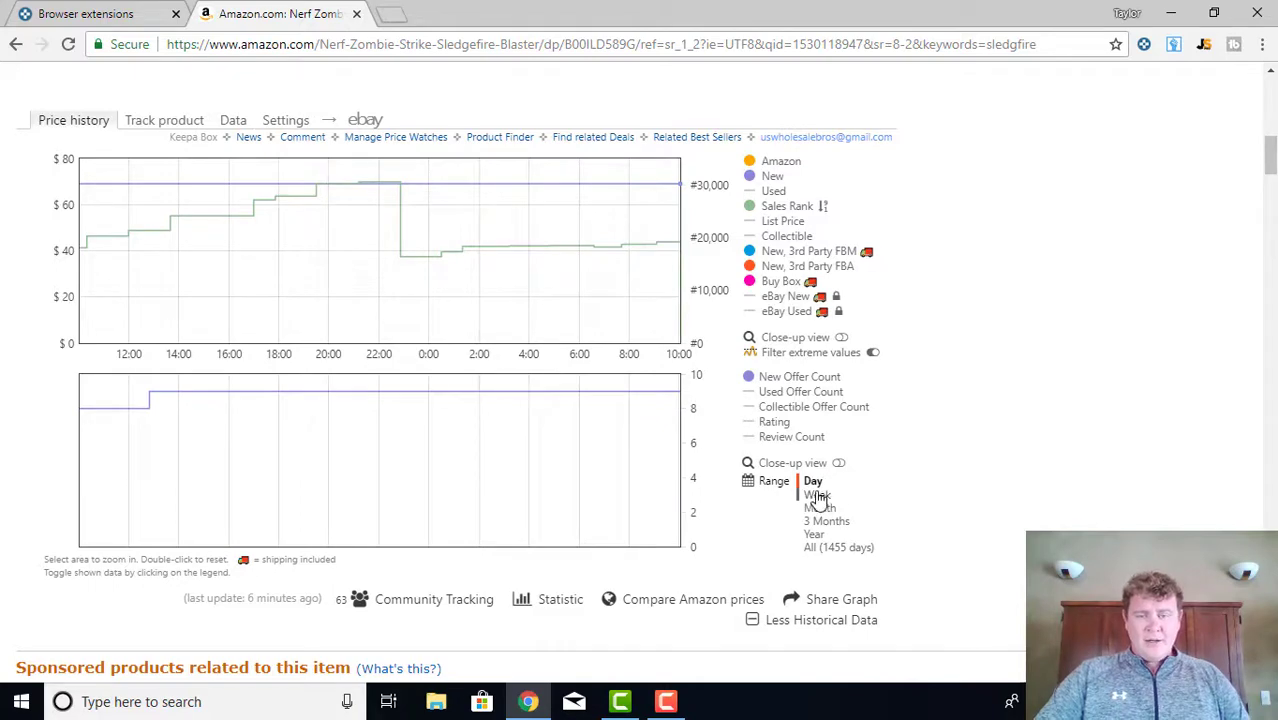
click(817, 495)
click(818, 508)
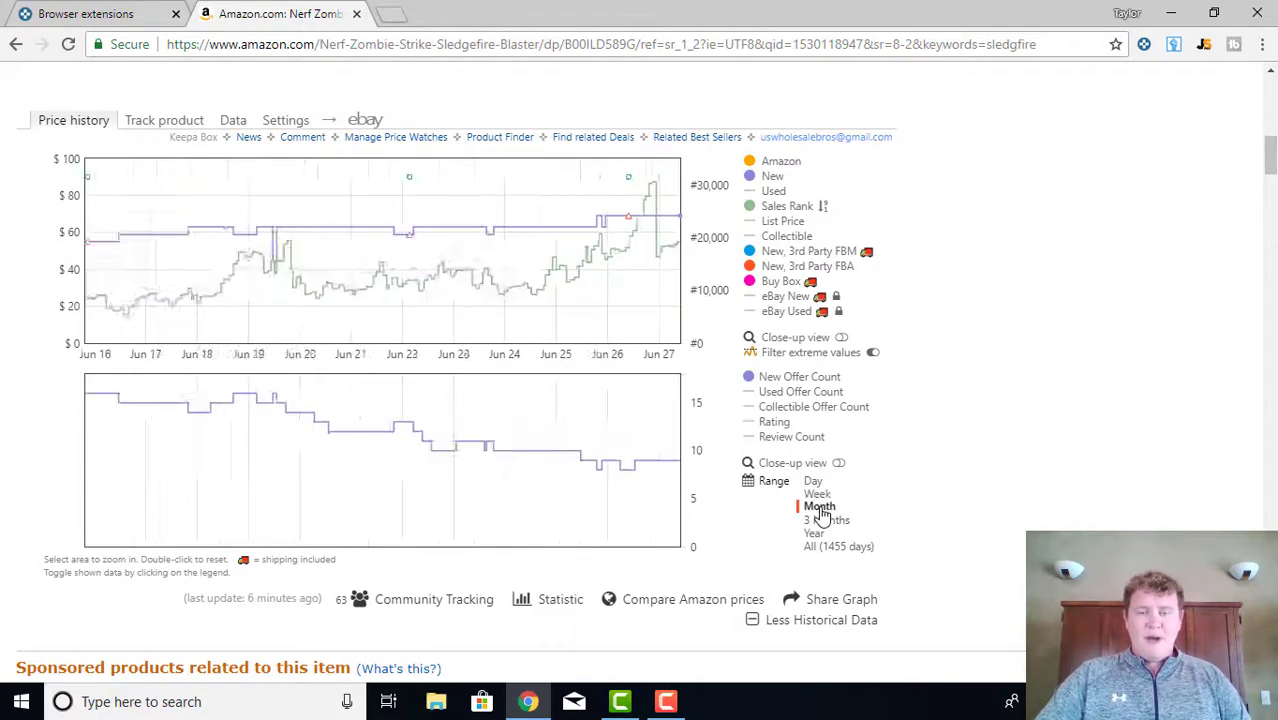
click(828, 522)
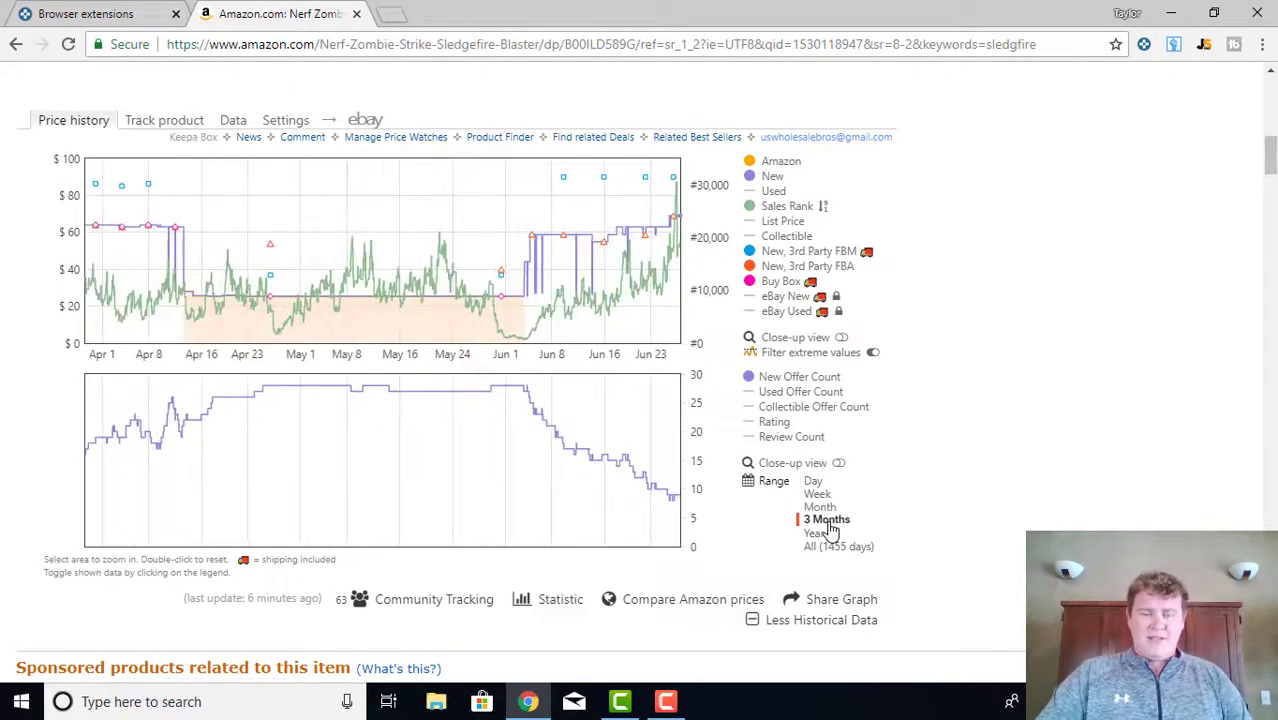
click(815, 534)
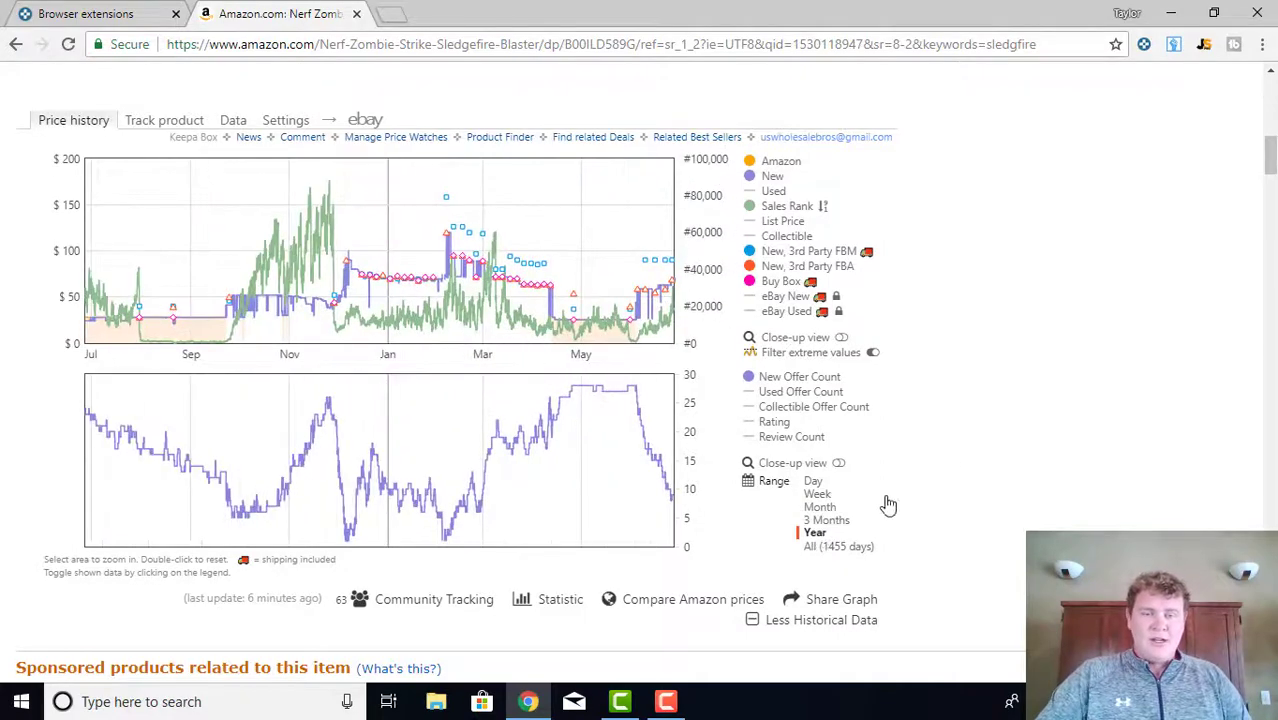
click(840, 546)
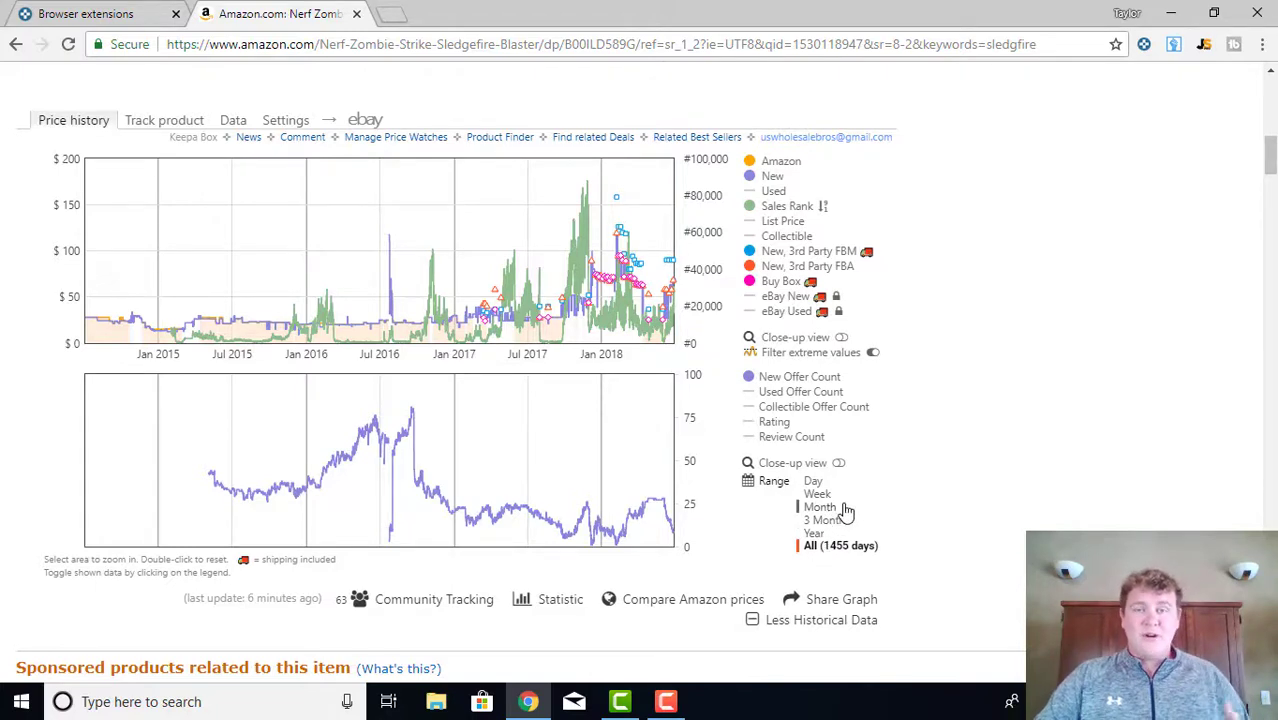
- Examine the offer count against price and sales rank over the Month range, alternating between 3 Months and Year for comparison
click(828, 508)
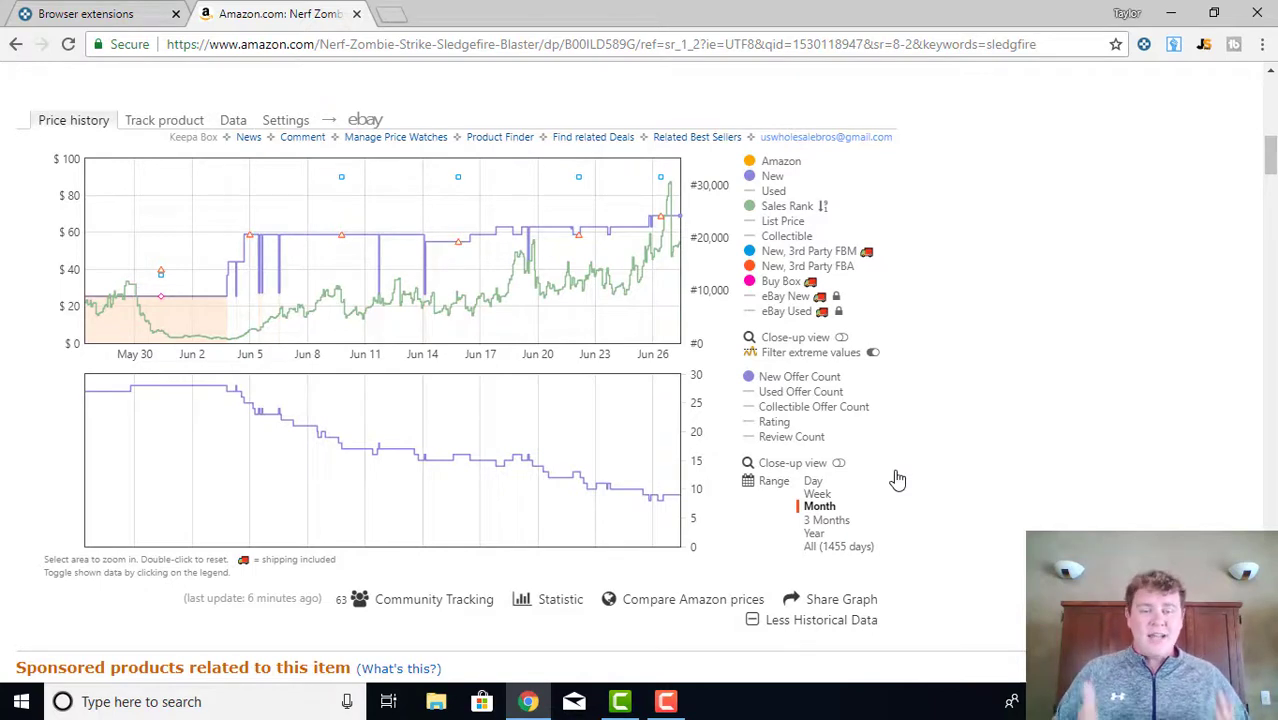
click(840, 522)
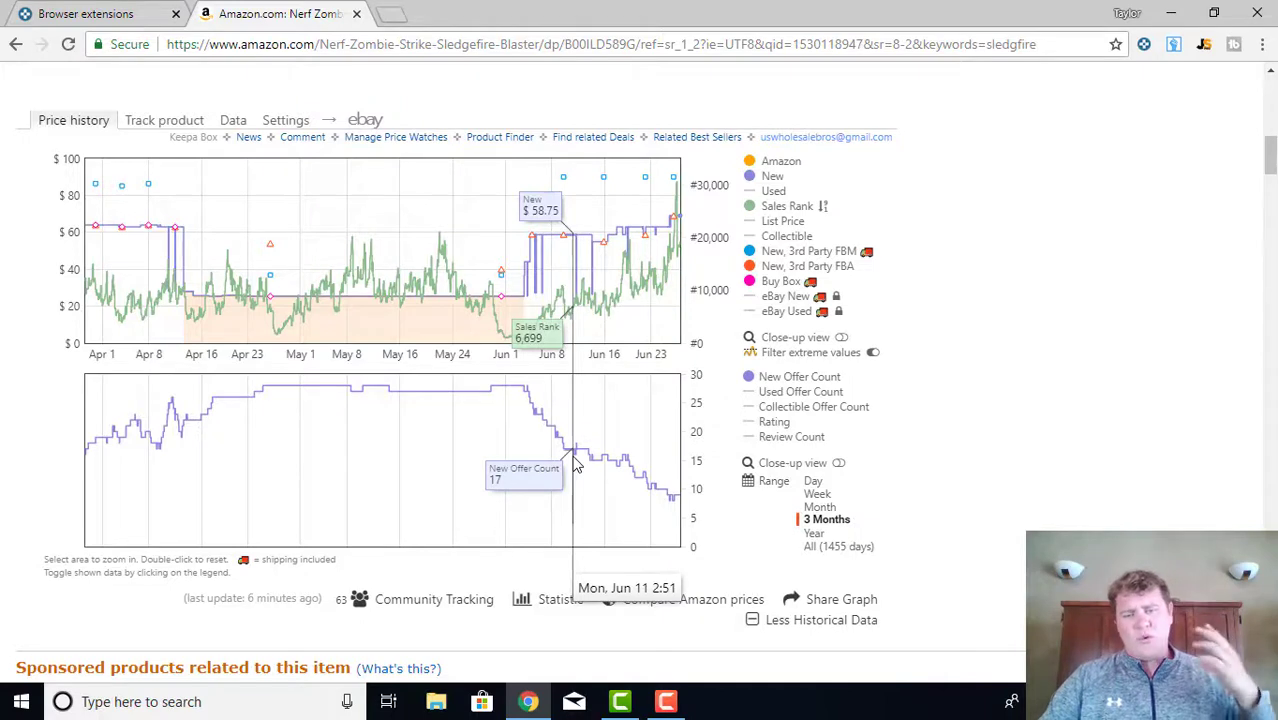
click(816, 533)
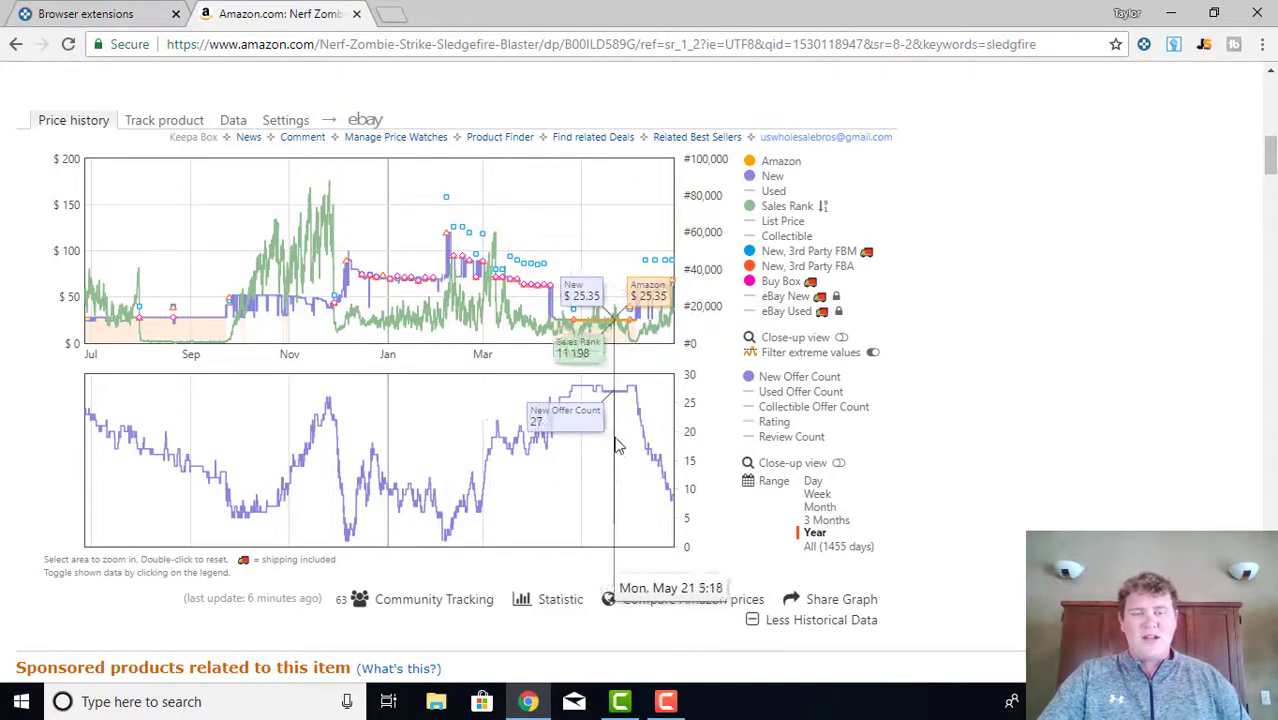
click(857, 521)
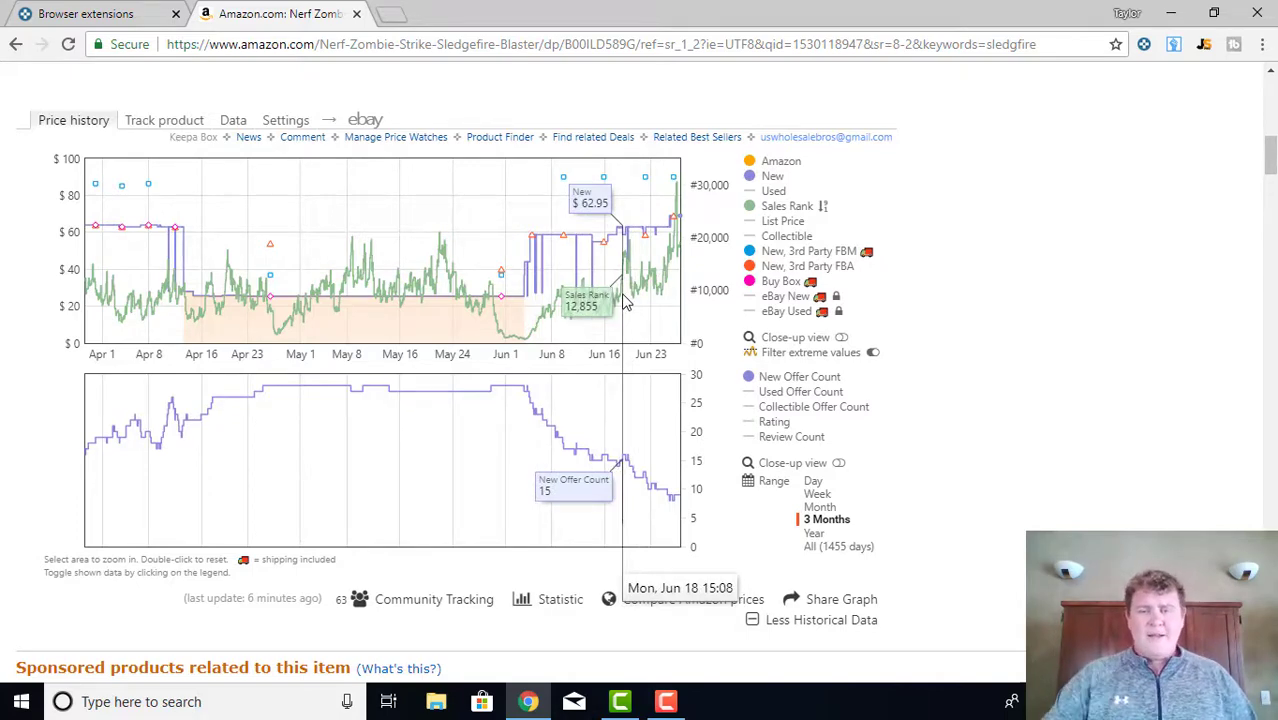
click(813, 533)
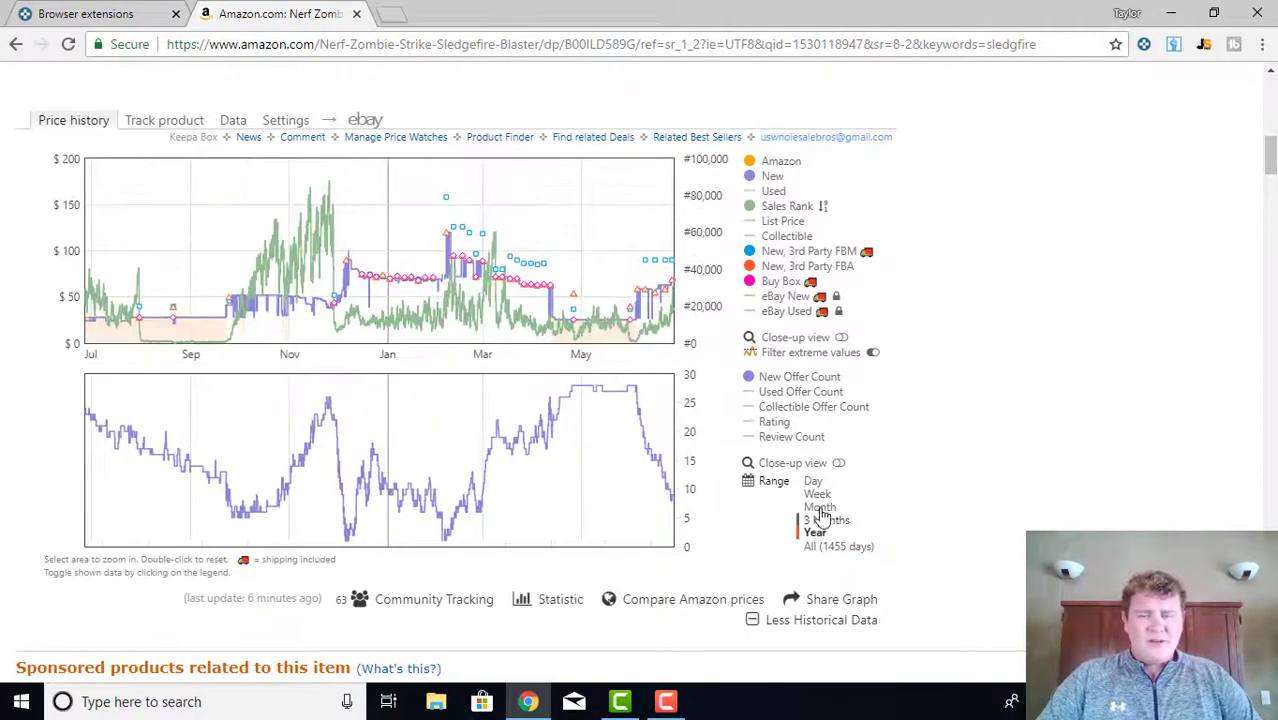
click(818, 522)
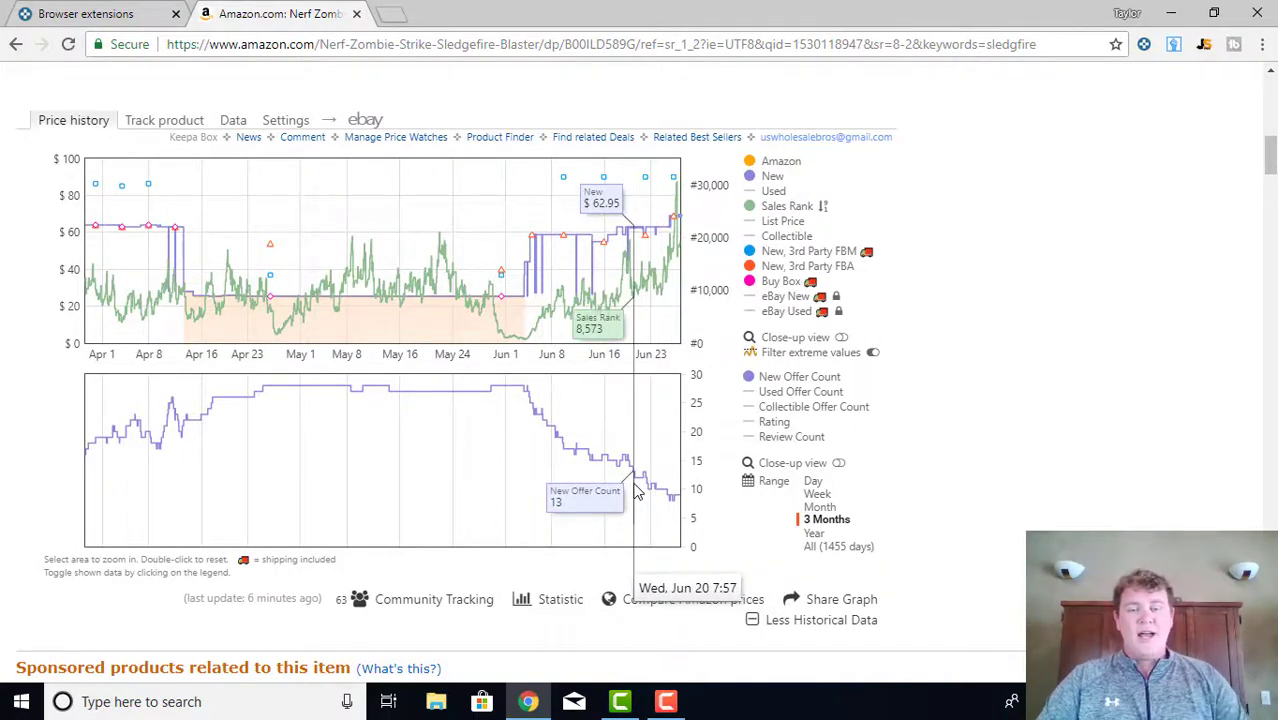
click(820, 534)
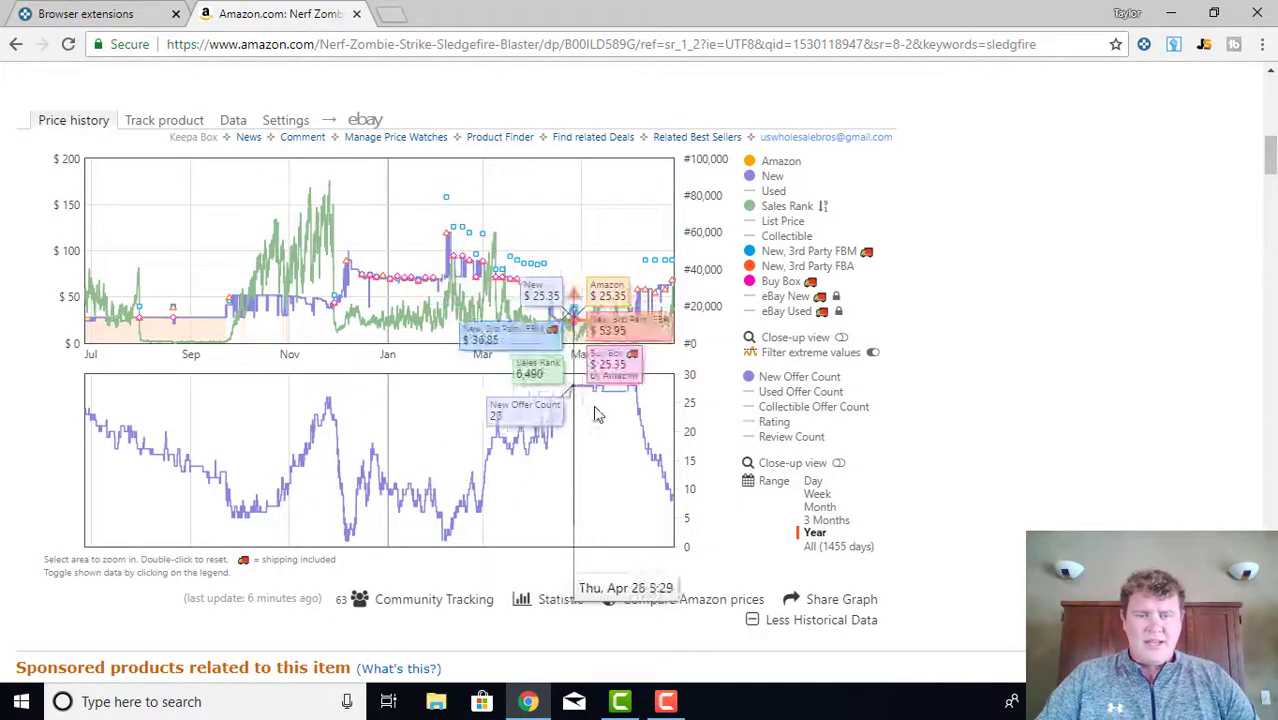
- Zoom the 3 Months graphs into about June 5 to June 17 to inspect the price dips, and return to the Year range
click(836, 519)
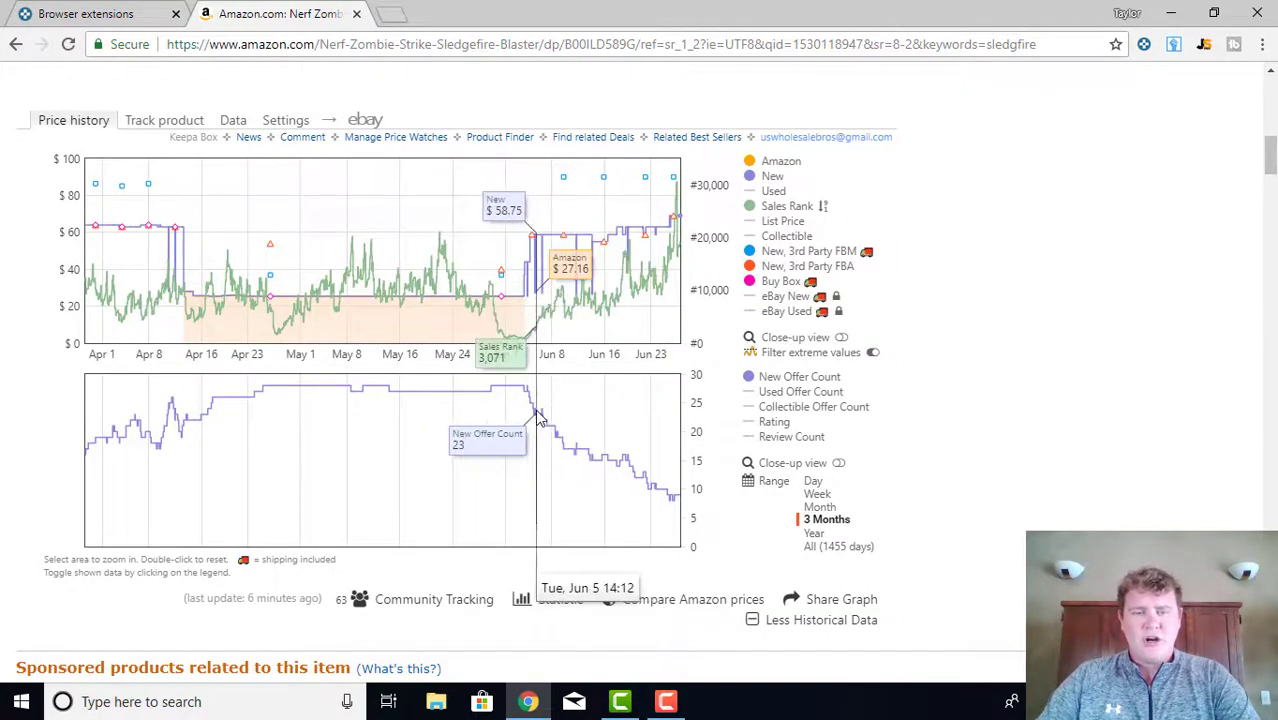
drag(535, 409, 617, 428)
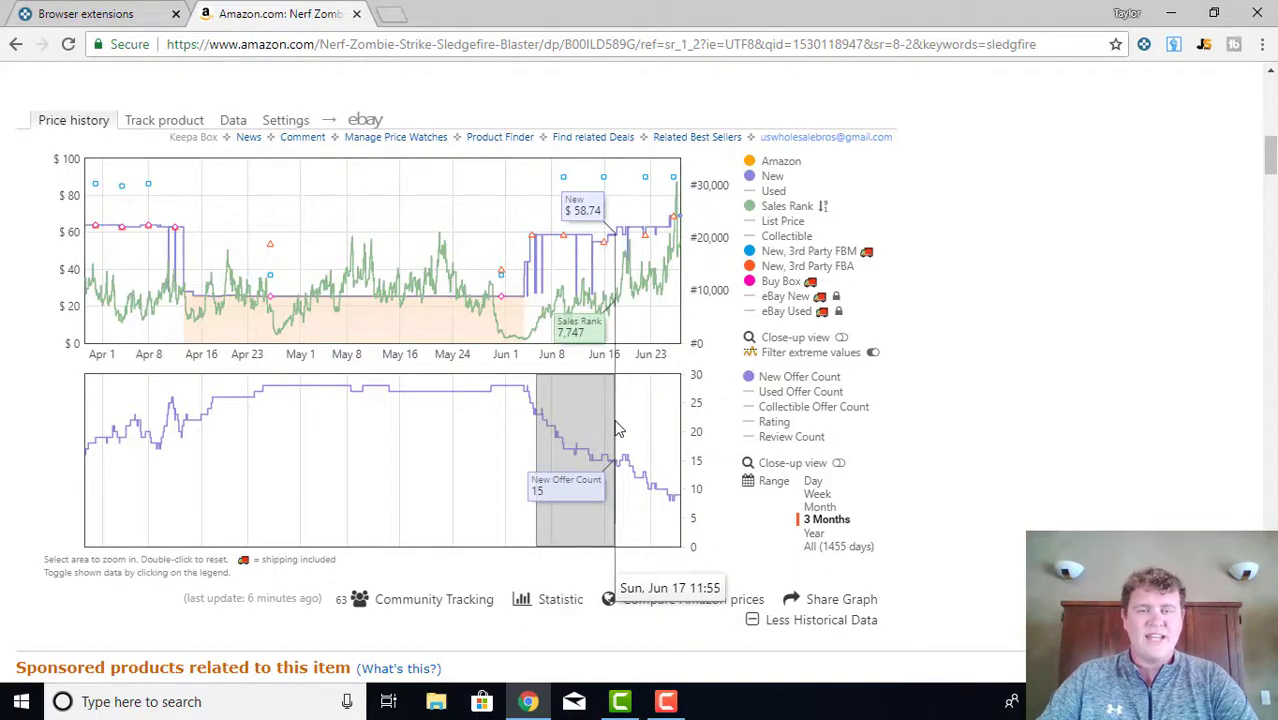
drag(617, 428, 618, 428)
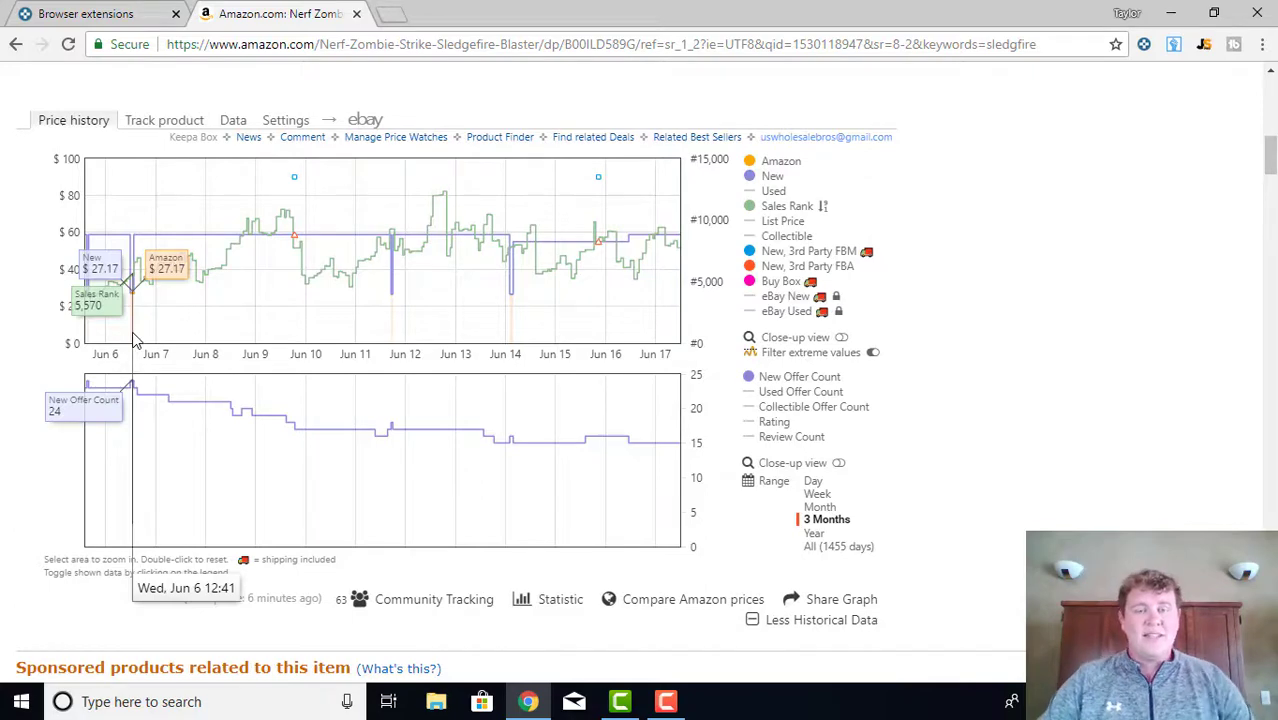
click(814, 533)
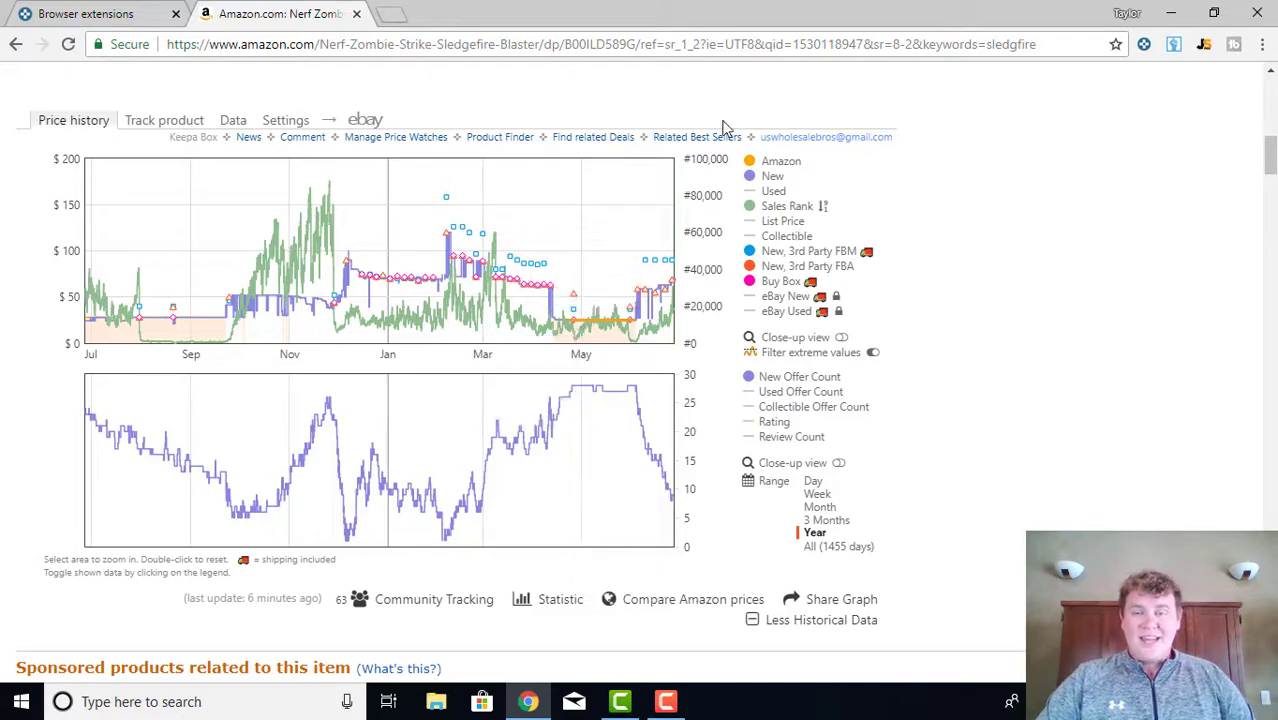
- Invert the Sales Rank axis to view the flipped curve, and restore its original orientation
mouse_move(786, 168)
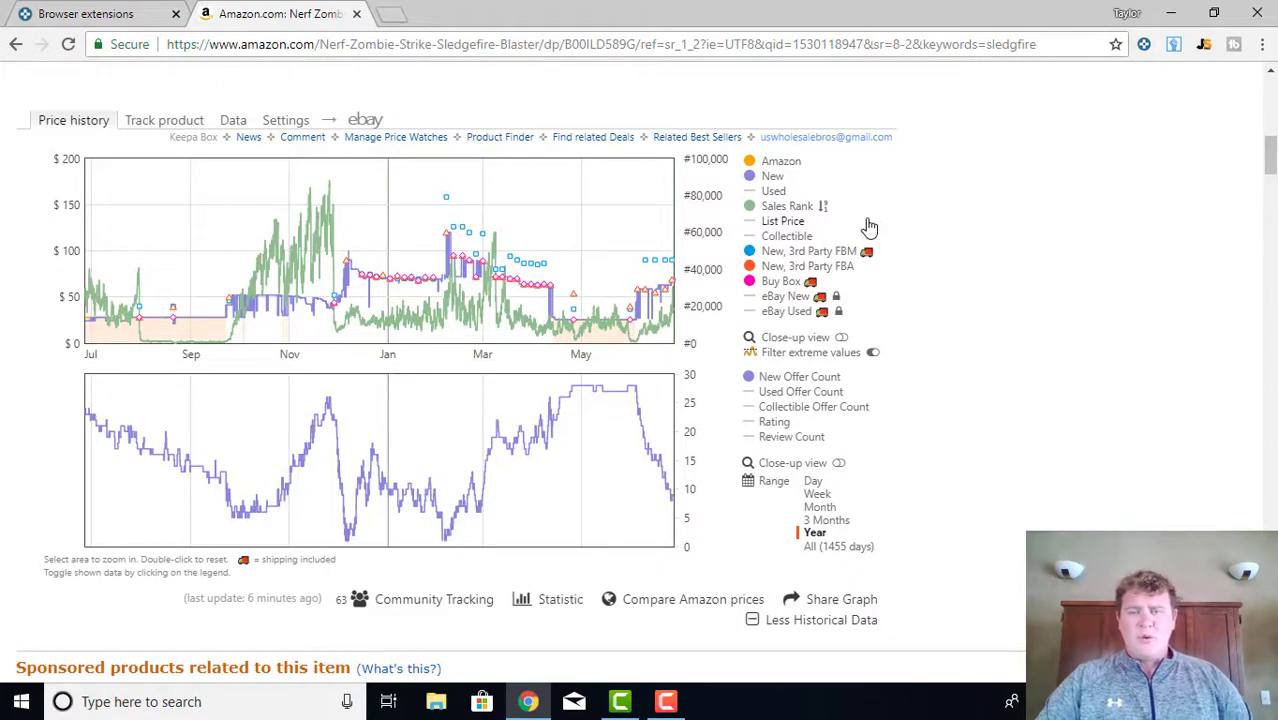
mouse_move(828, 216)
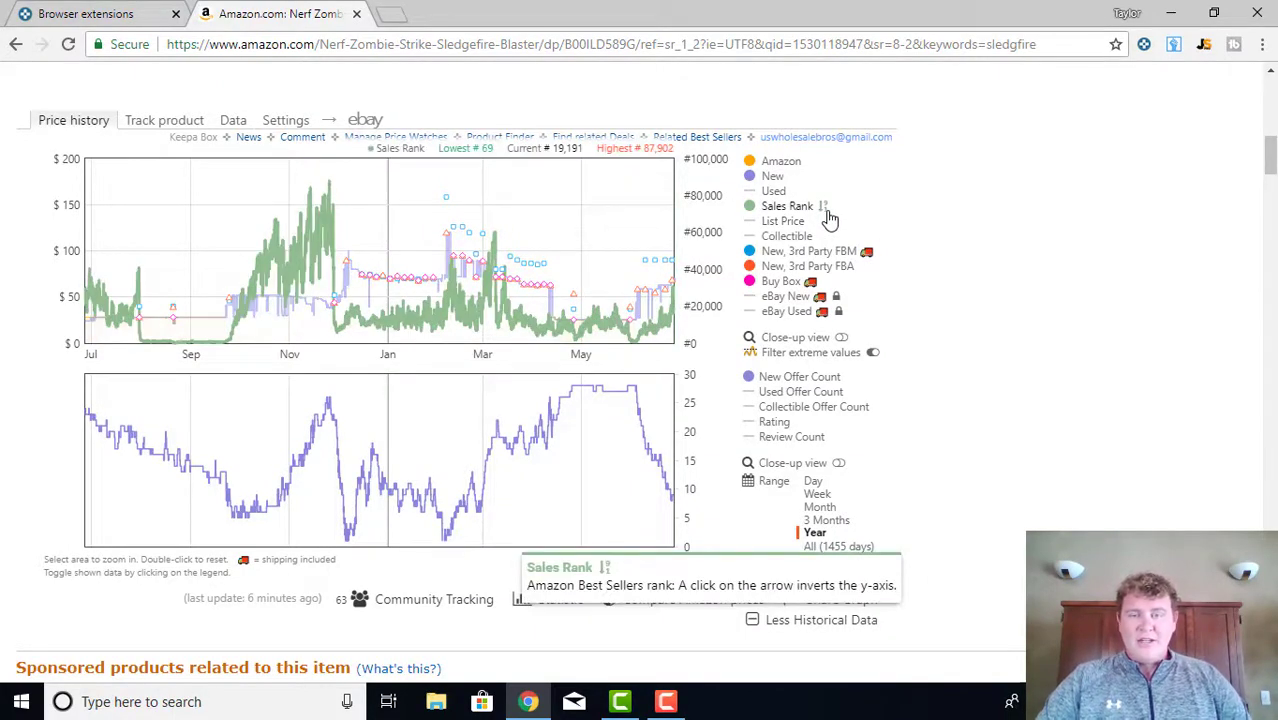
click(825, 211)
click(826, 213)
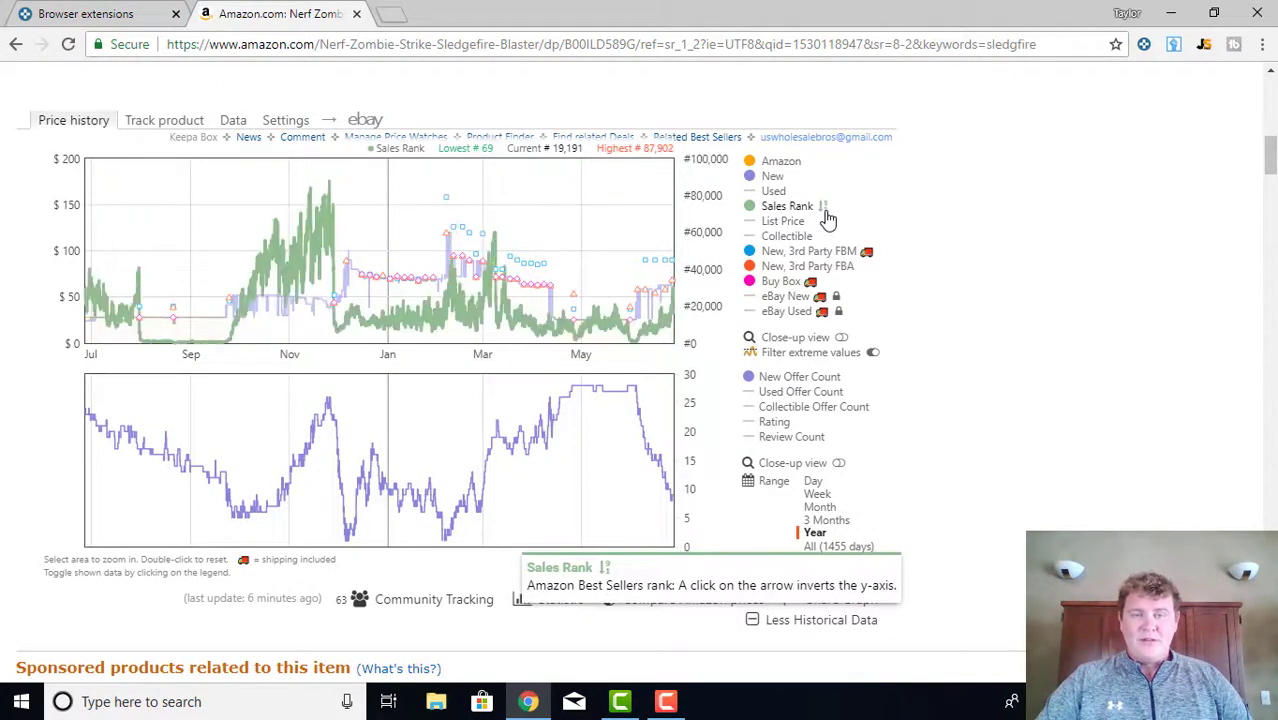
click(826, 214)
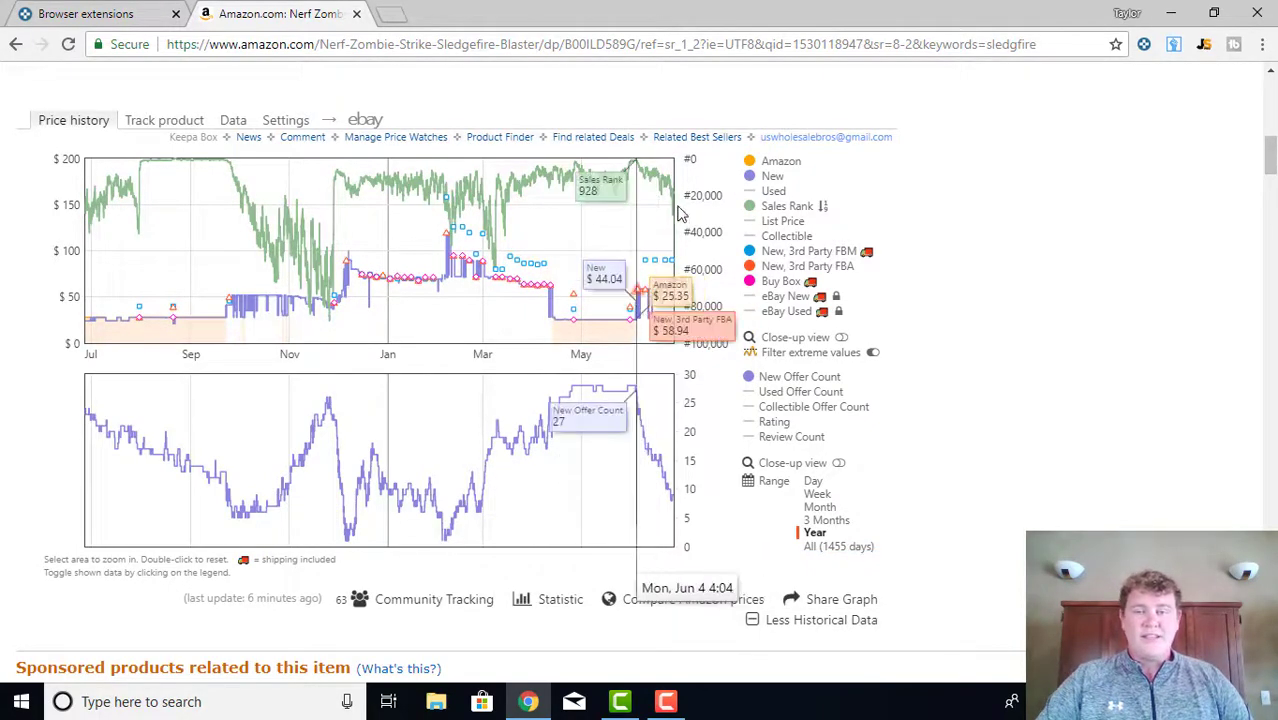
click(824, 207)
click(824, 207)
click(824, 207)
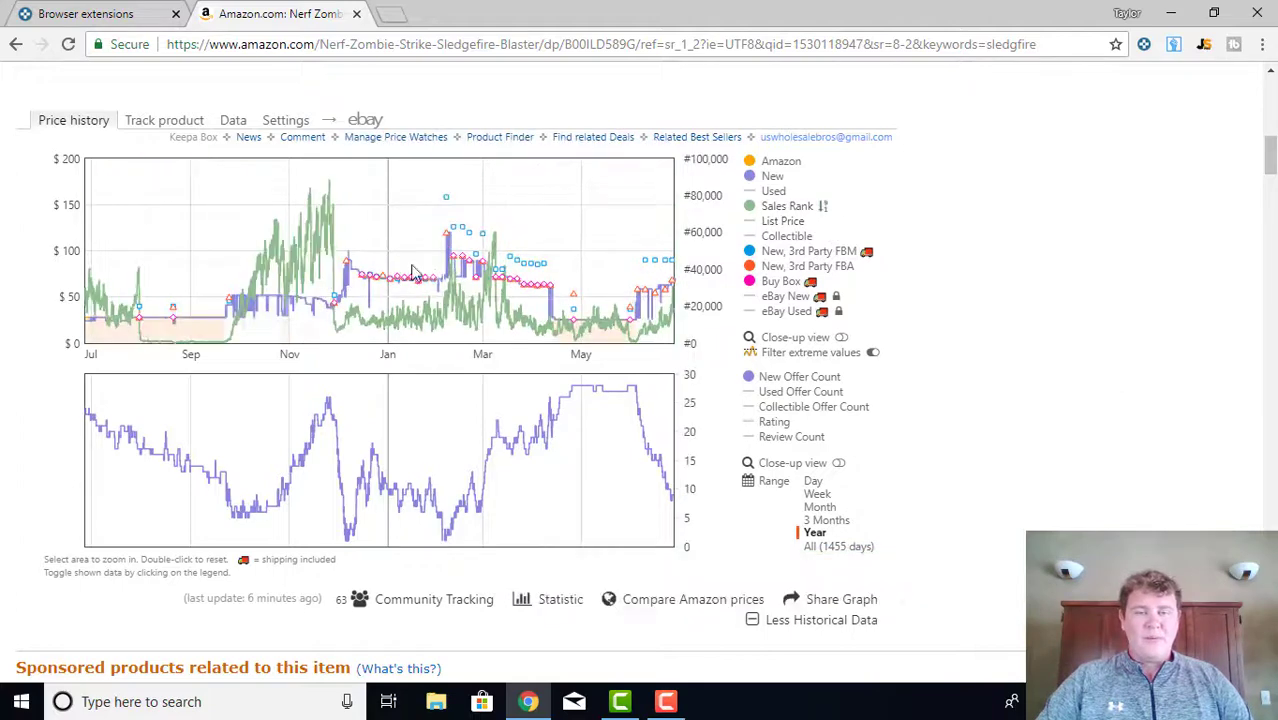